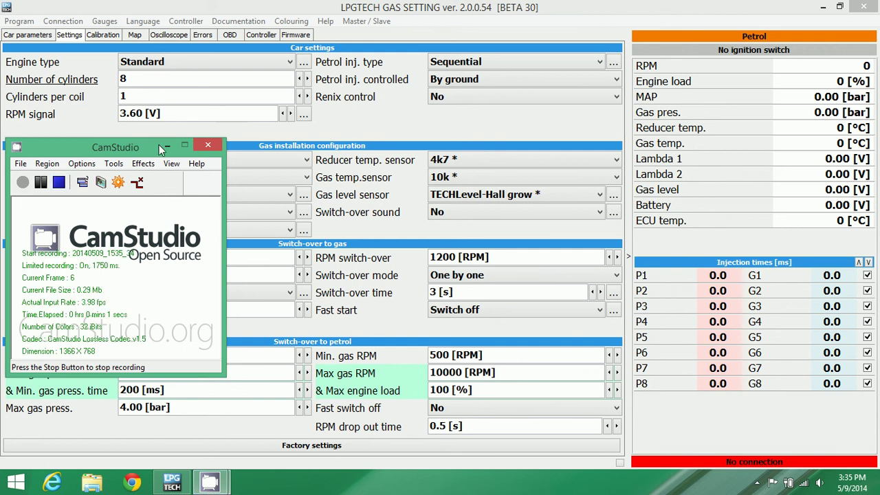
left_click(167, 145)
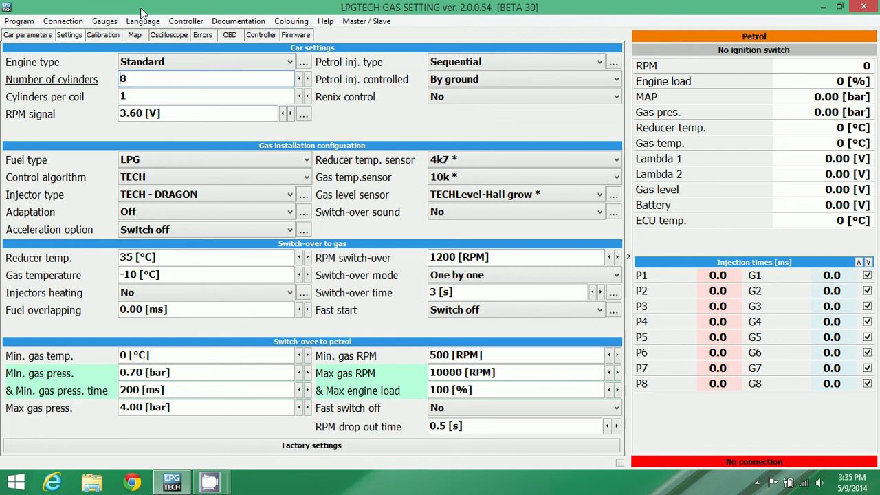
left_click(60, 26)
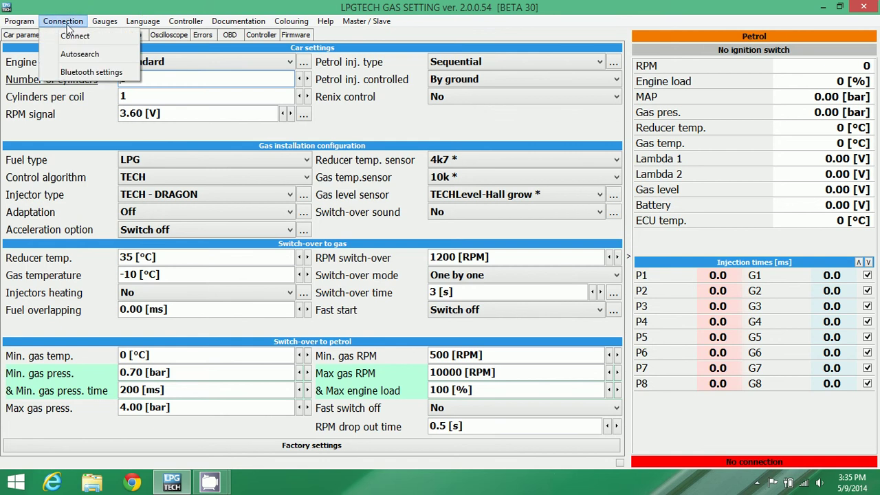
mouse_move(367, 20)
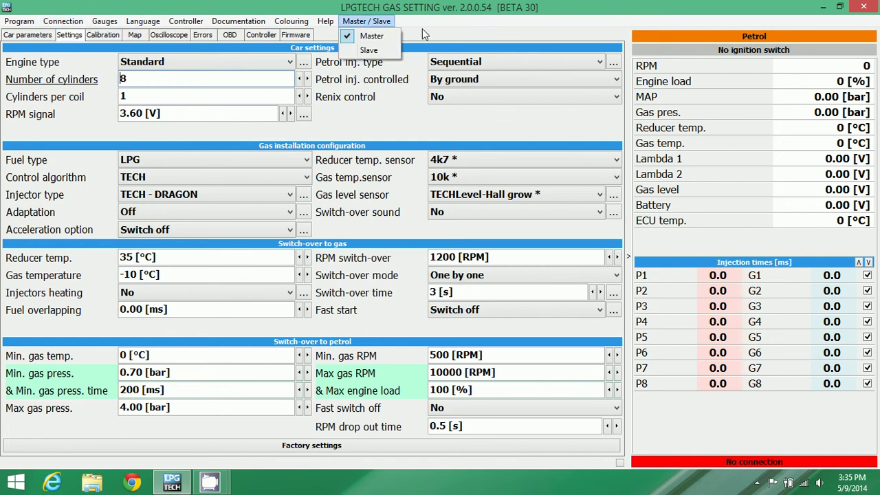
left_click(471, 24)
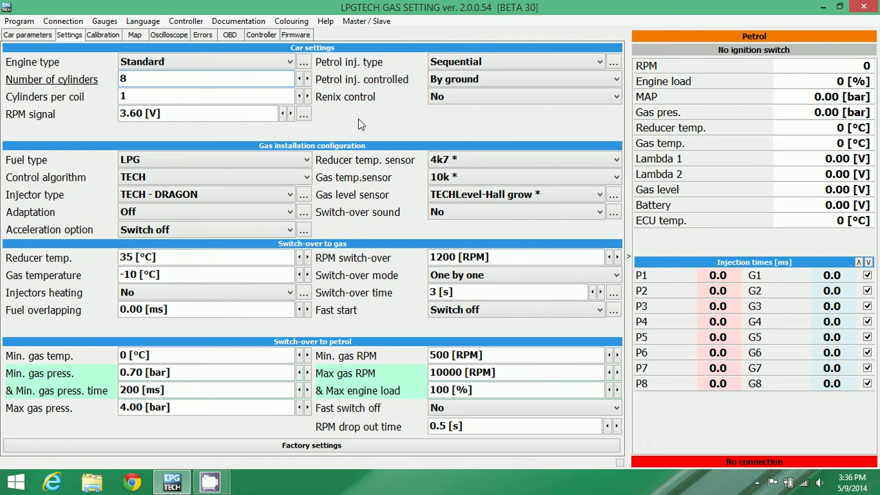
- Read the help description for the Number of cylinders parameter and close it
left_click(89, 81)
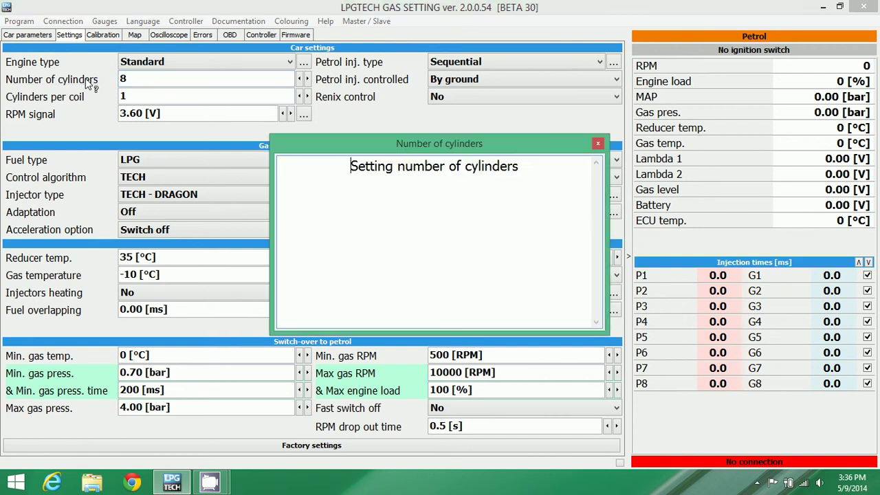
left_click(597, 145)
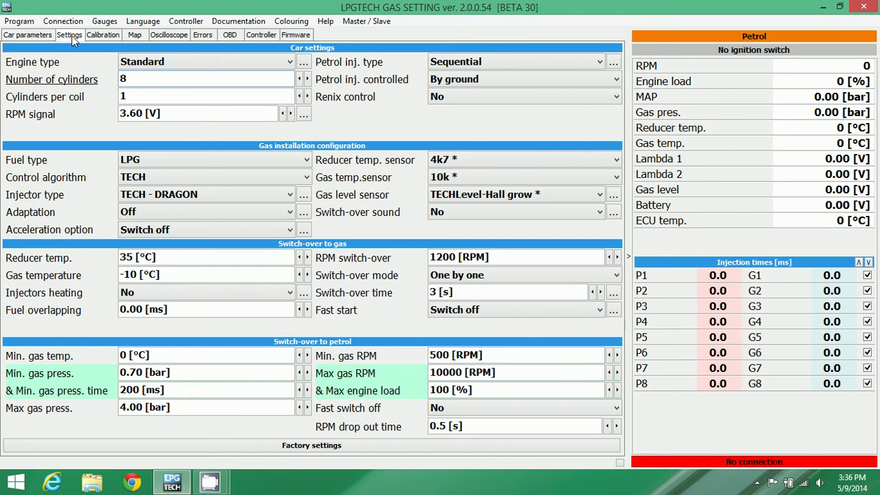
- View the saved settings files available for reading without loading one, and dismiss the OneDrive Sync Engine Host error
left_click(20, 20)
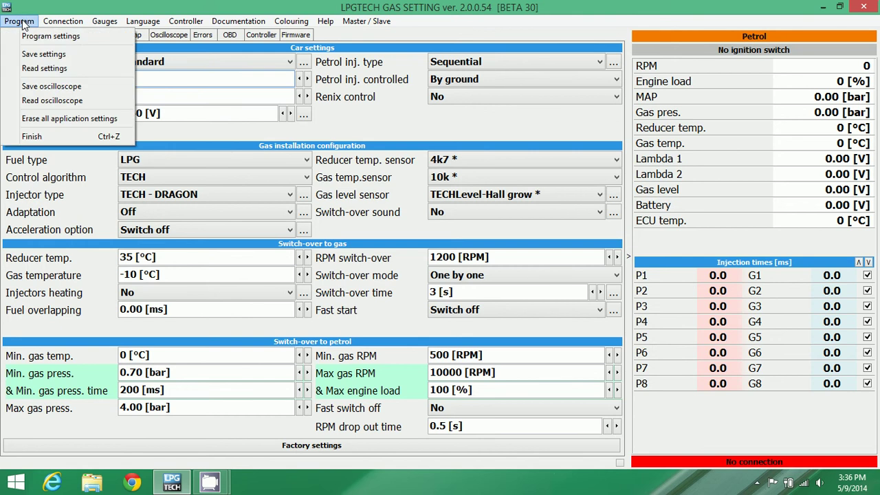
left_click(47, 69)
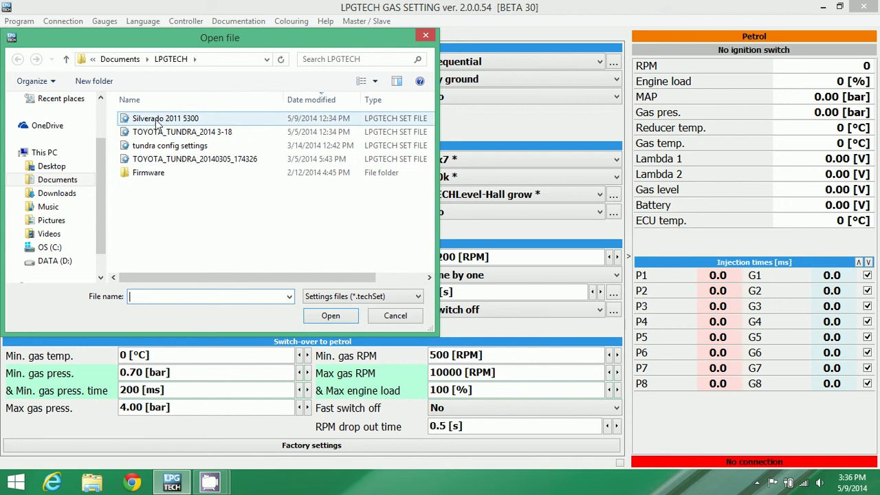
left_click(389, 311)
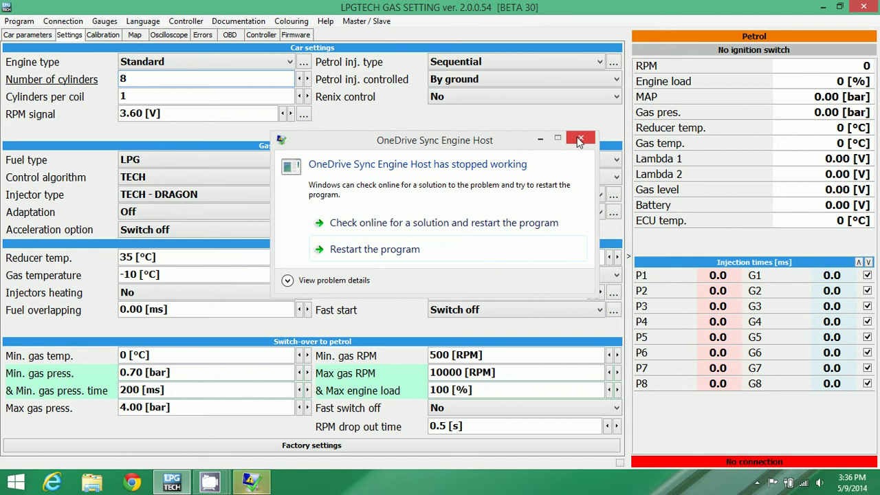
left_click(577, 137)
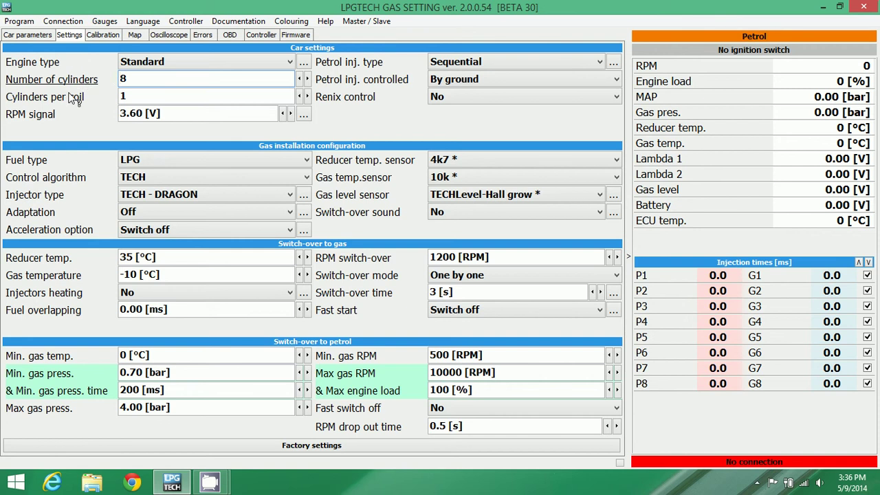
- Read the help description for the RPM signal parameter and close it
left_click(52, 117)
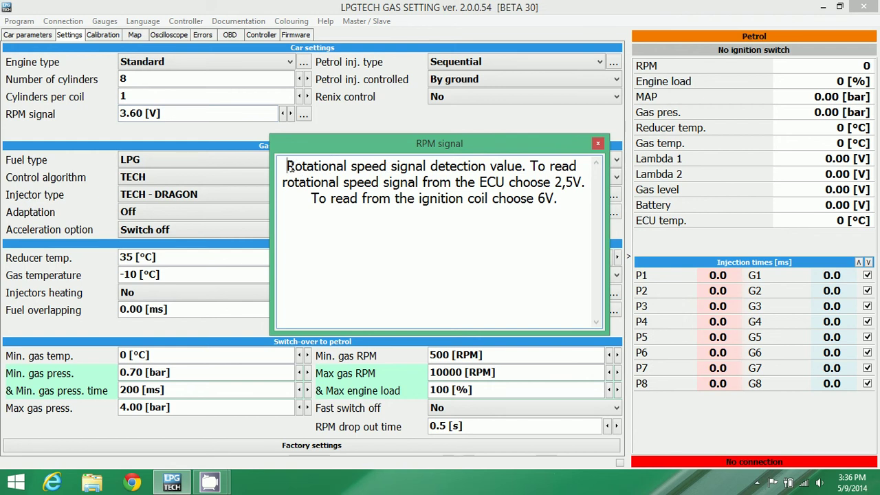
left_click_drag(289, 167, 481, 185)
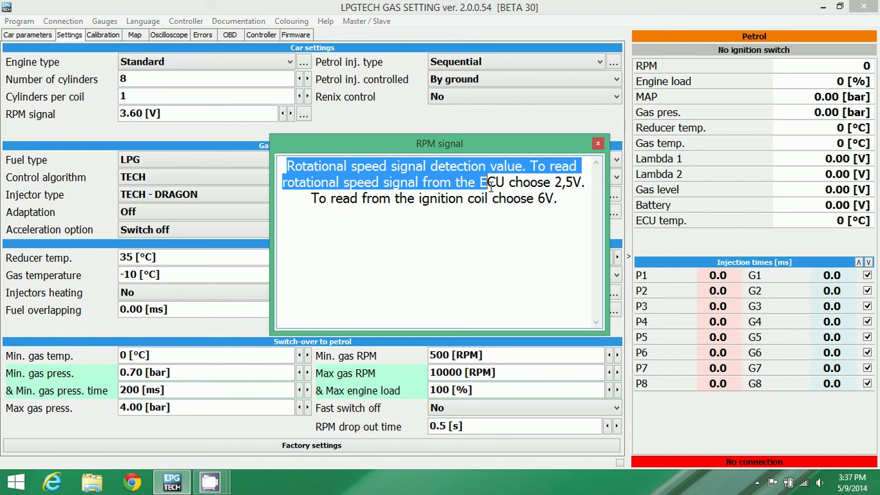
left_click(572, 200)
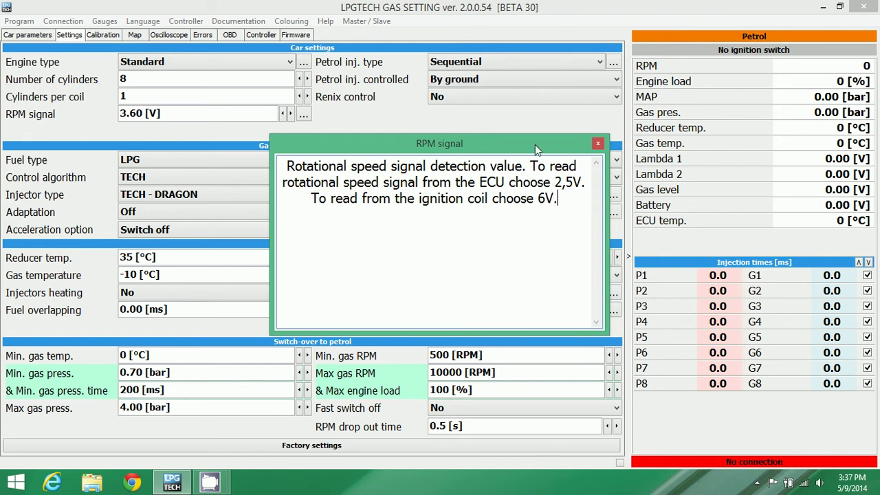
left_click(597, 144)
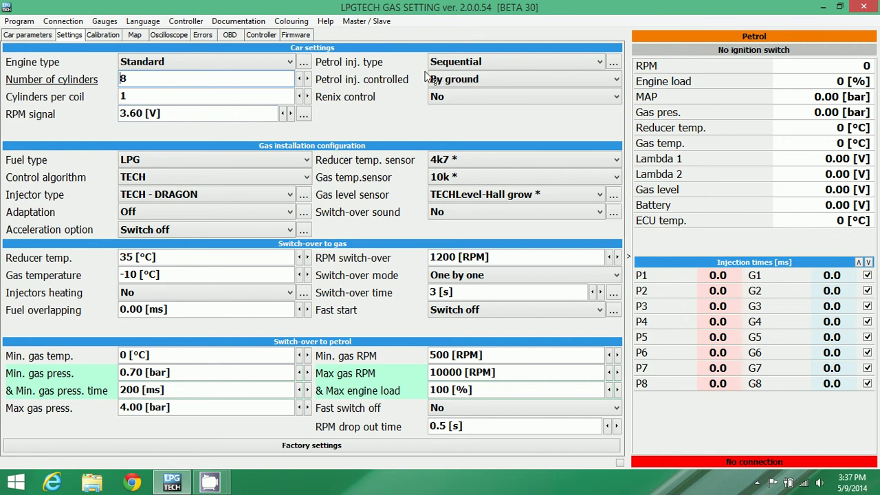
- Review the available petrol injection types without changing the selection
left_click(599, 62)
left_click(599, 62)
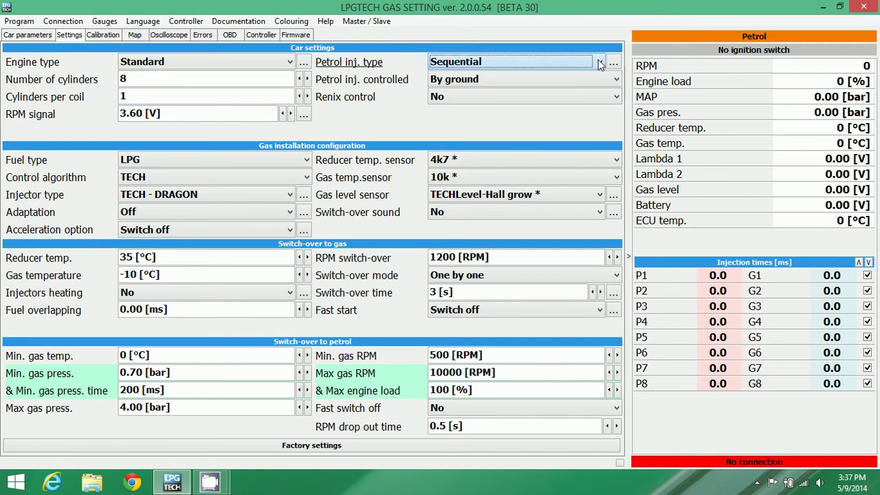
left_click(599, 62)
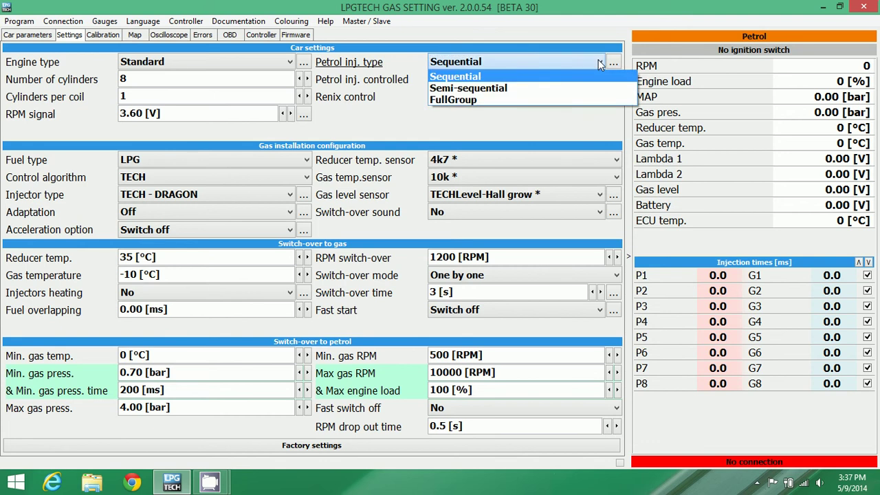
left_click(599, 62)
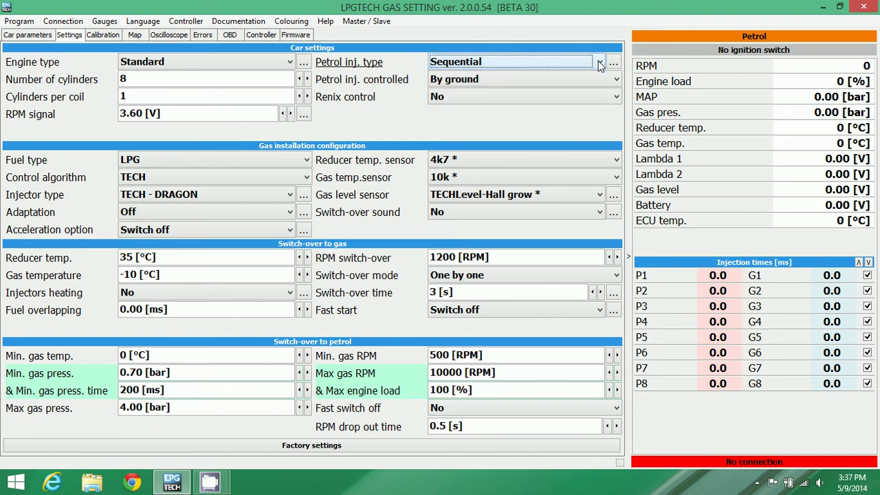
left_click(599, 62)
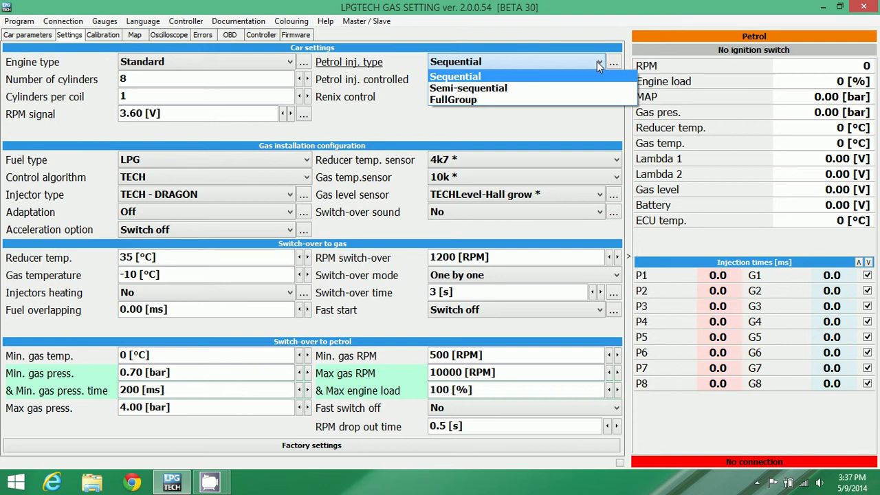
left_click(599, 62)
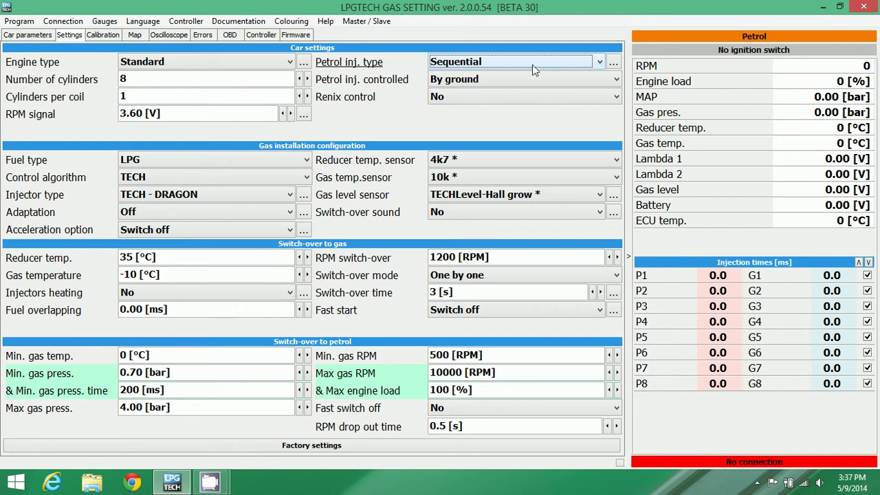
- Review the options for how the petrol injectors are controlled, keeping the current choice
left_click(616, 81)
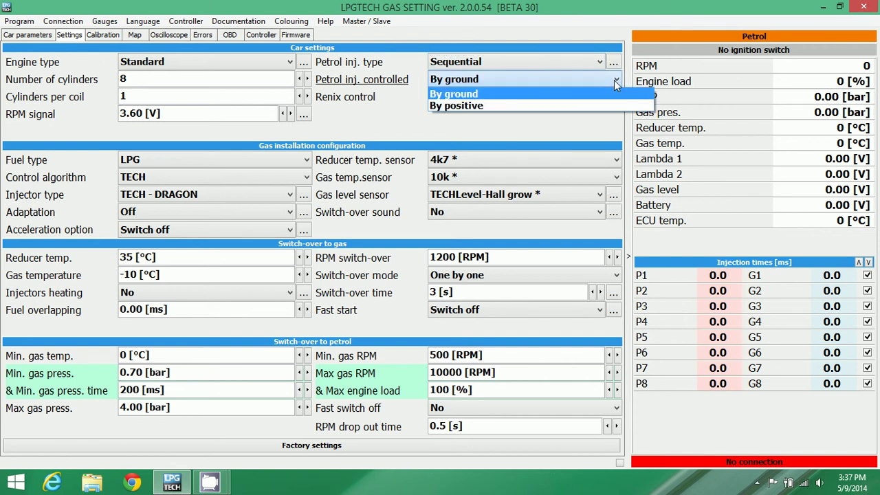
left_click(616, 82)
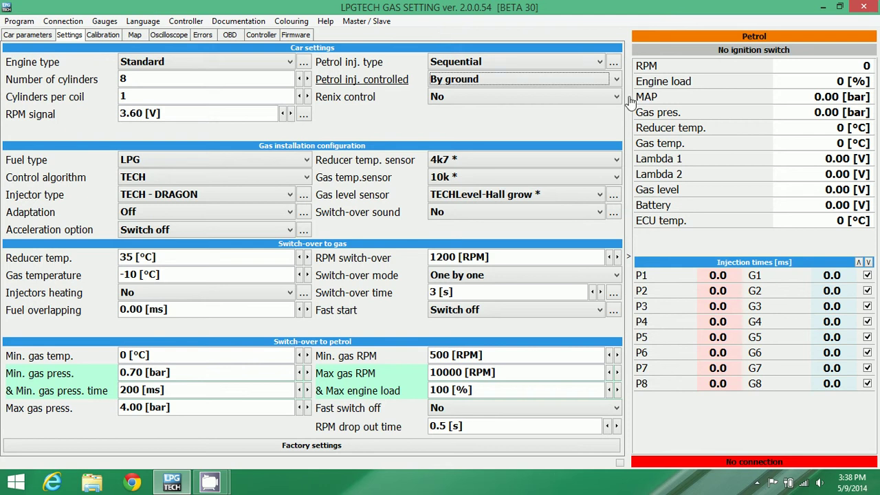
left_click(616, 80)
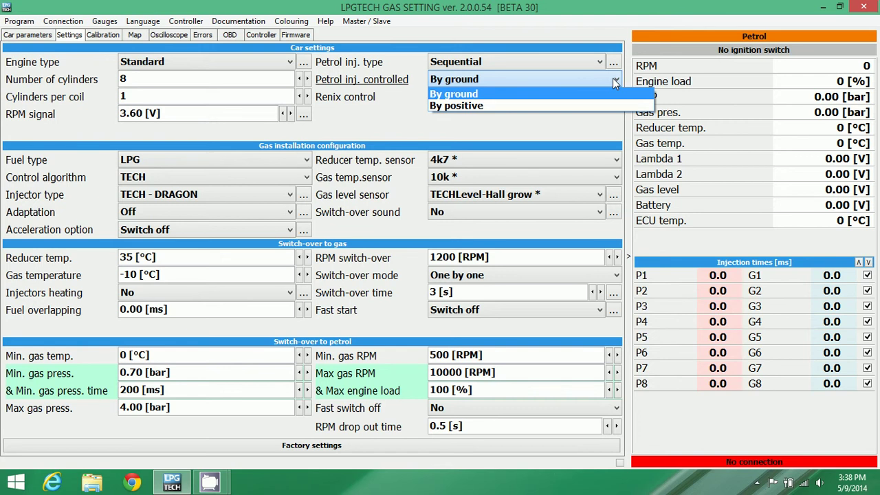
left_click(616, 80)
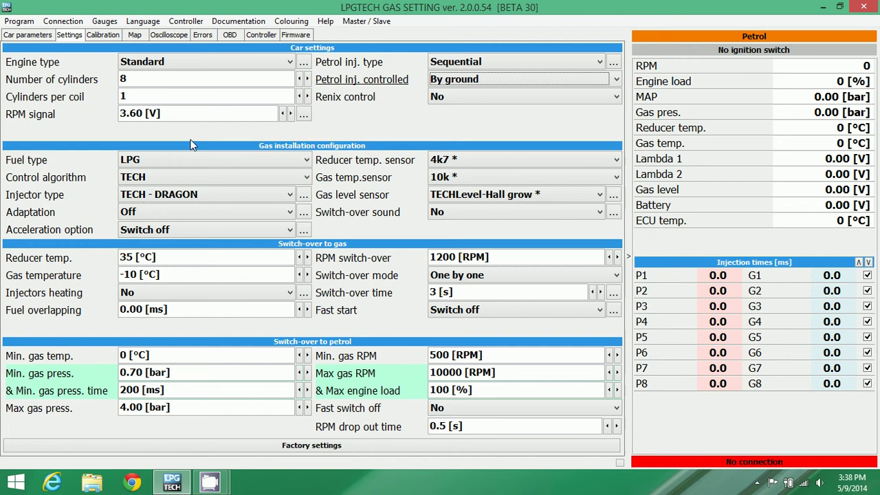
- Set the fuel type to CNG and choose TECH as the control algorithm in the gas installation configuration
left_click(210, 160)
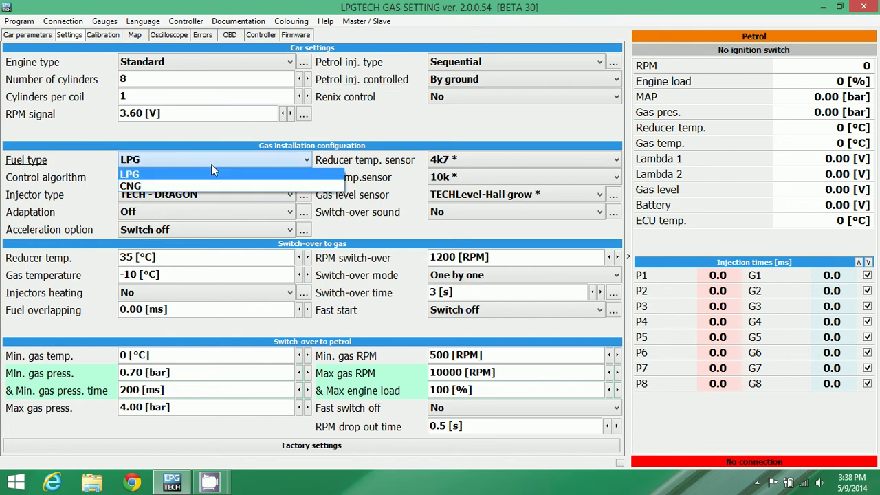
left_click(208, 184)
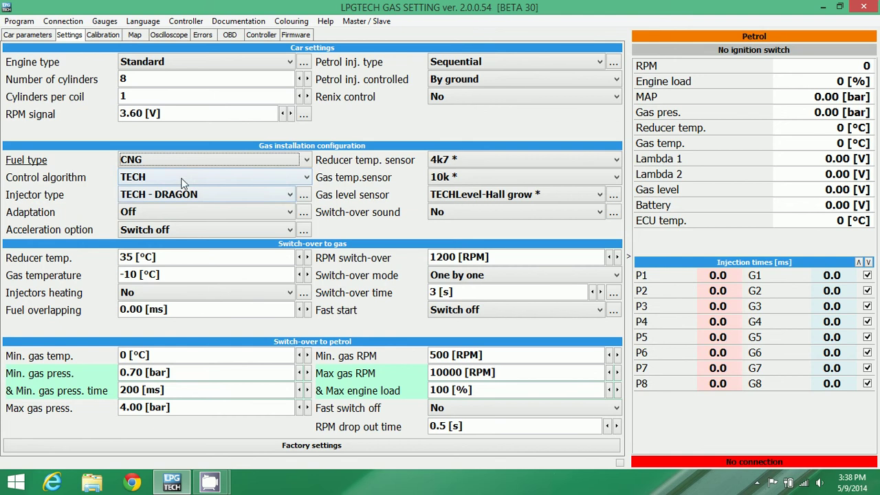
left_click(209, 180)
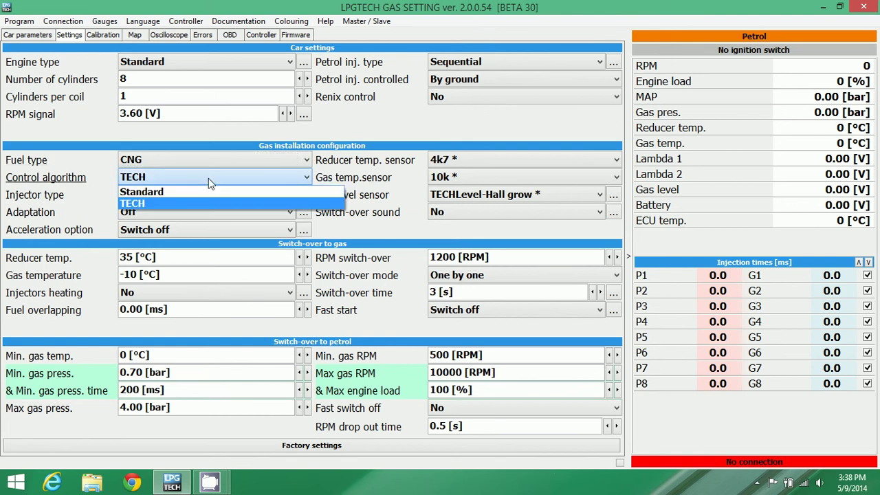
left_click(151, 203)
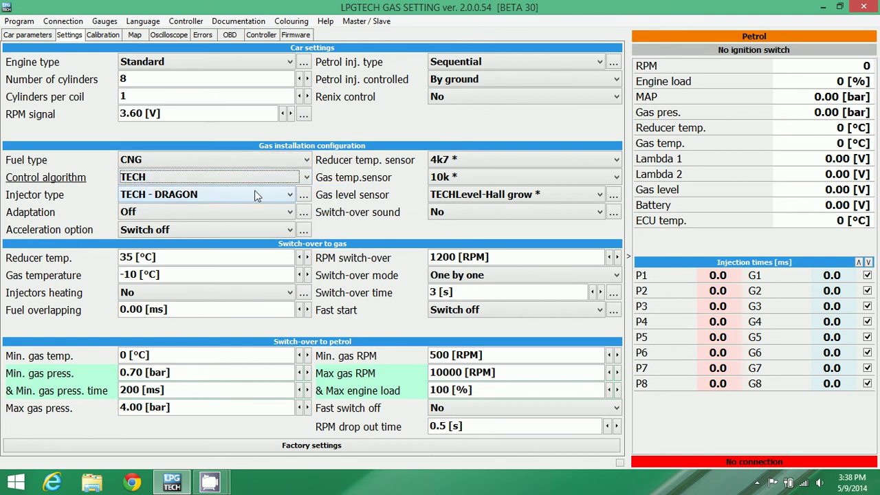
- Set the gas injector type to Hana 2000 1.2,1.9 Ω
left_click(303, 196)
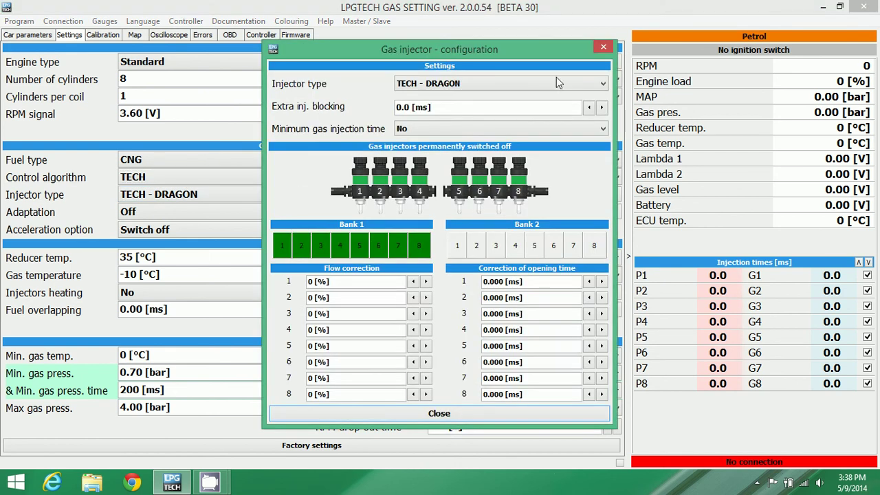
left_click(603, 47)
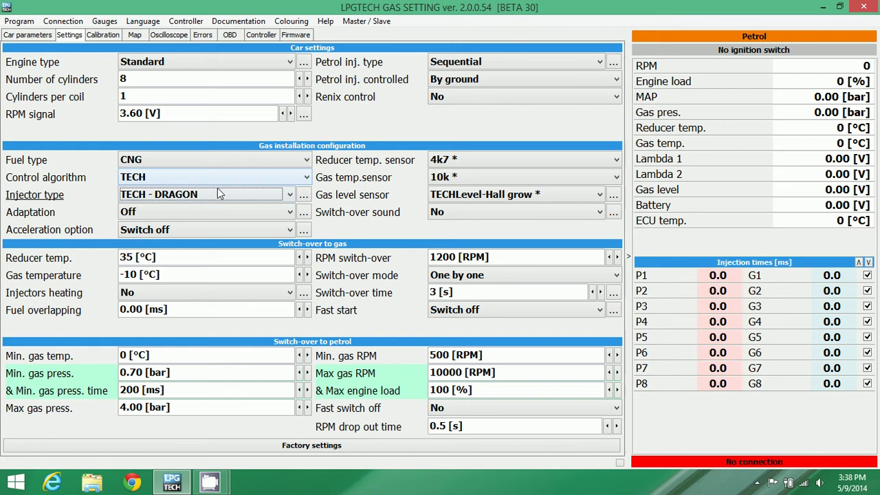
left_click(287, 195)
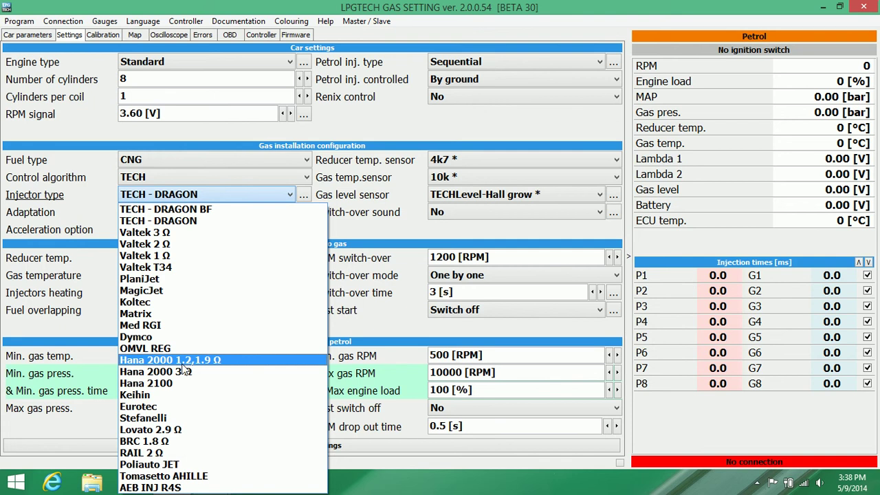
left_click(205, 362)
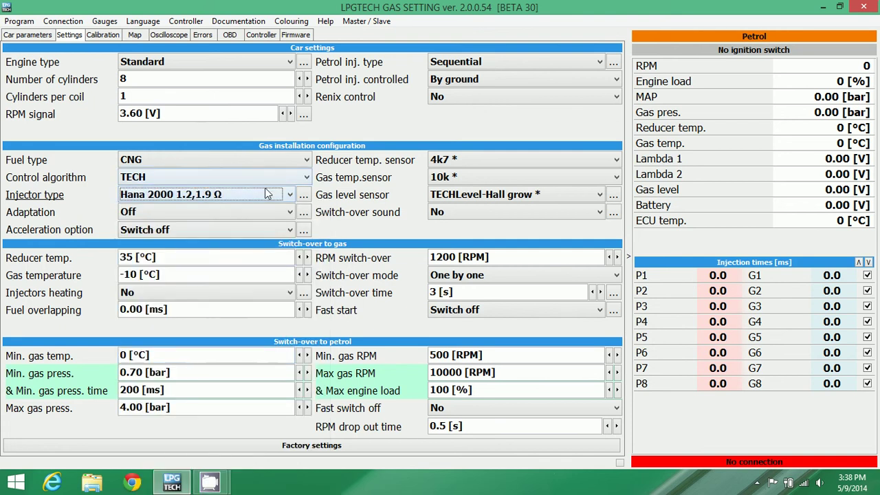
- Examine the injector banks, flow corrections and opening time corrections in the gas injector configuration, and close it
left_click(303, 196)
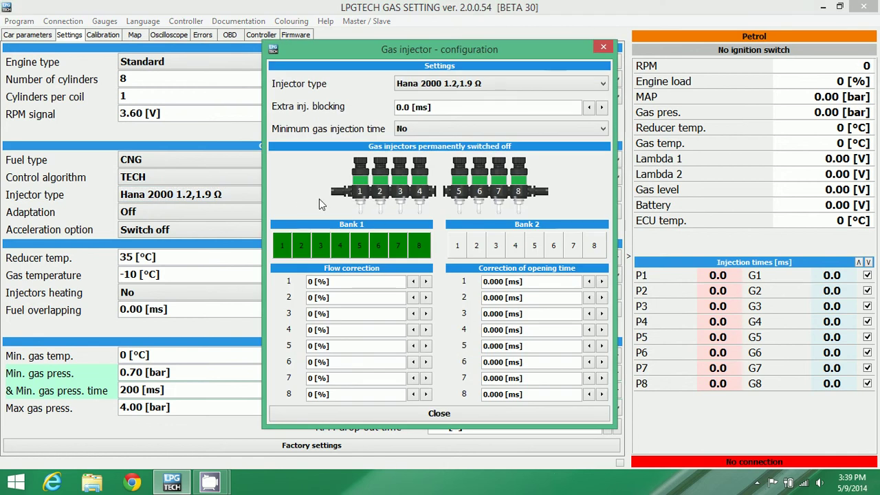
left_click(322, 252)
left_click(493, 284)
left_click(603, 47)
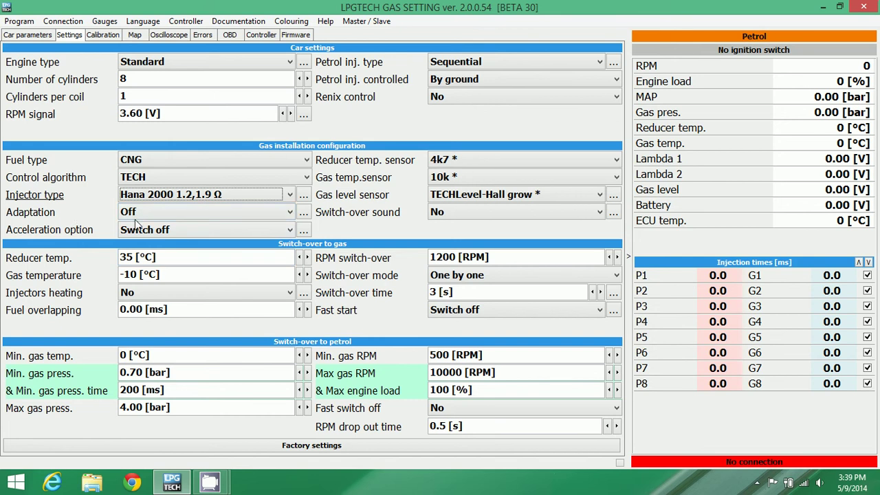
- Set the adaptation mode to OBD in the gas installation configuration
left_click(292, 213)
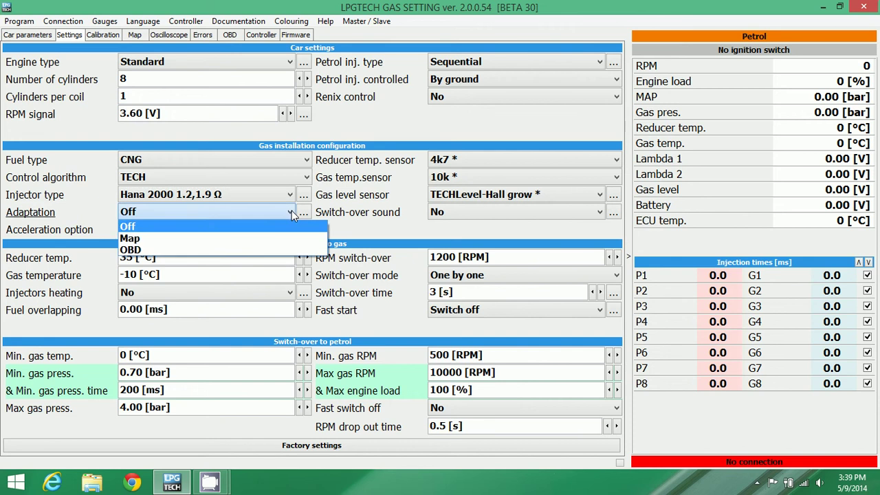
left_click(243, 251)
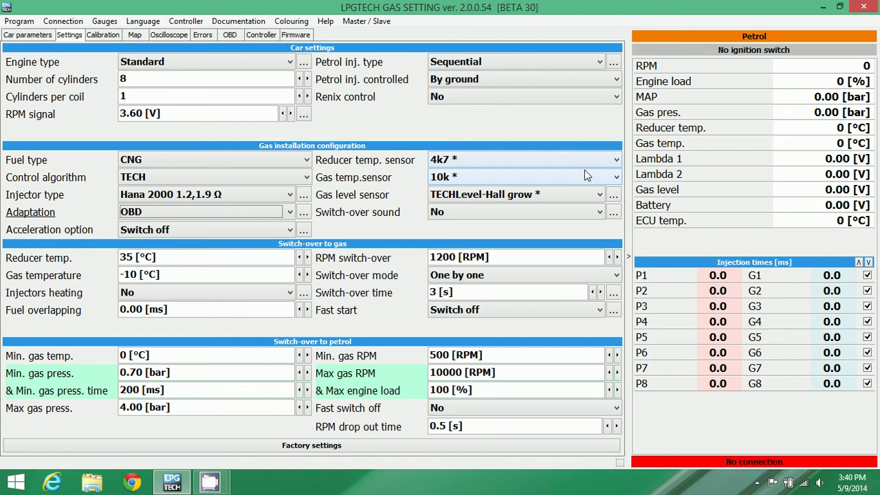
- Set the gas temperature sensor to 4k7 and the gas level sensor to Hall - falling
left_click(615, 178)
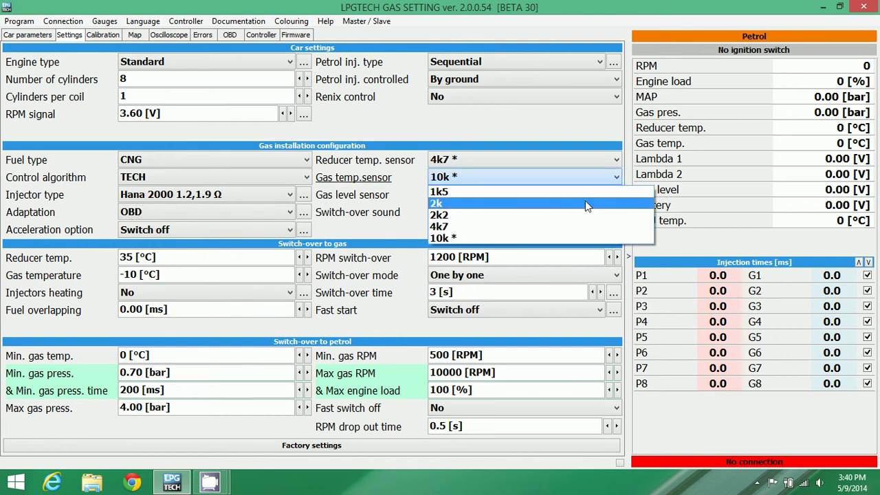
left_click(579, 228)
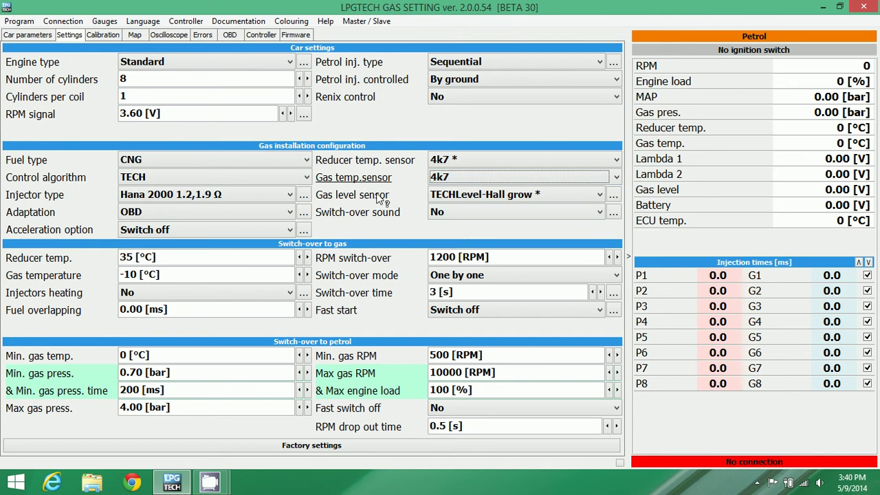
left_click(599, 194)
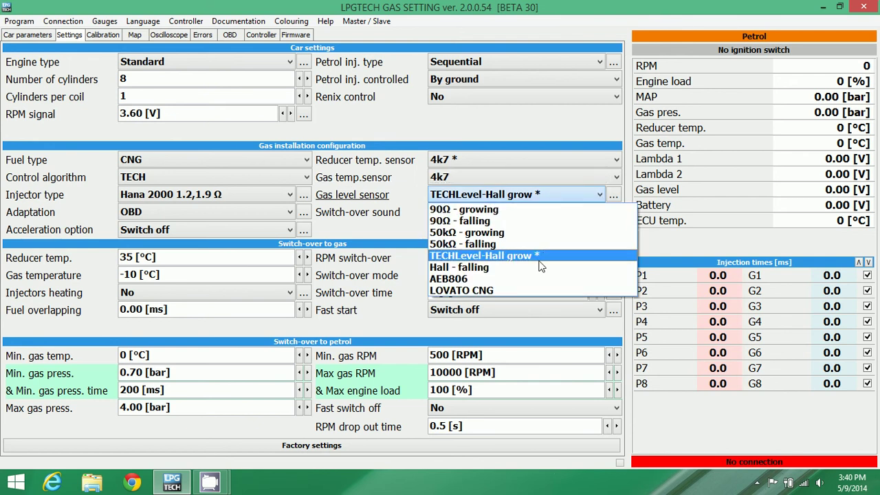
left_click(540, 267)
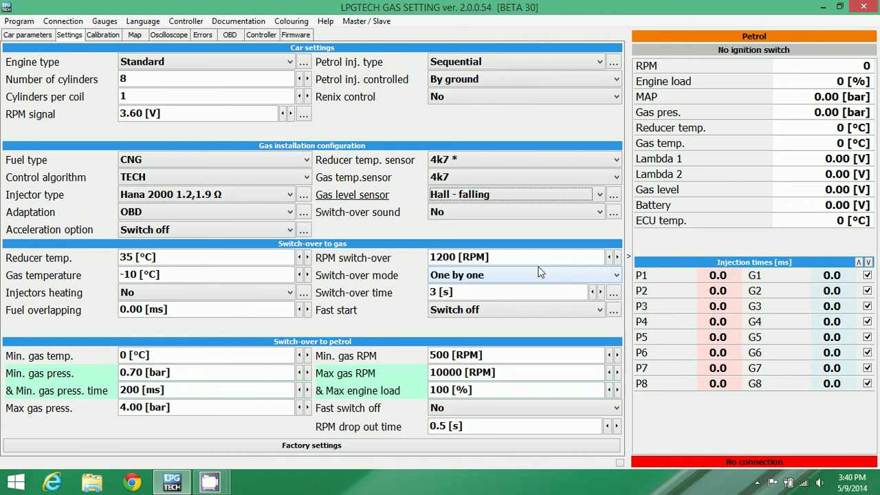
- Try to open the gas level sensor configuration, and read the explanation of the switch-over sound setting
left_click(612, 196)
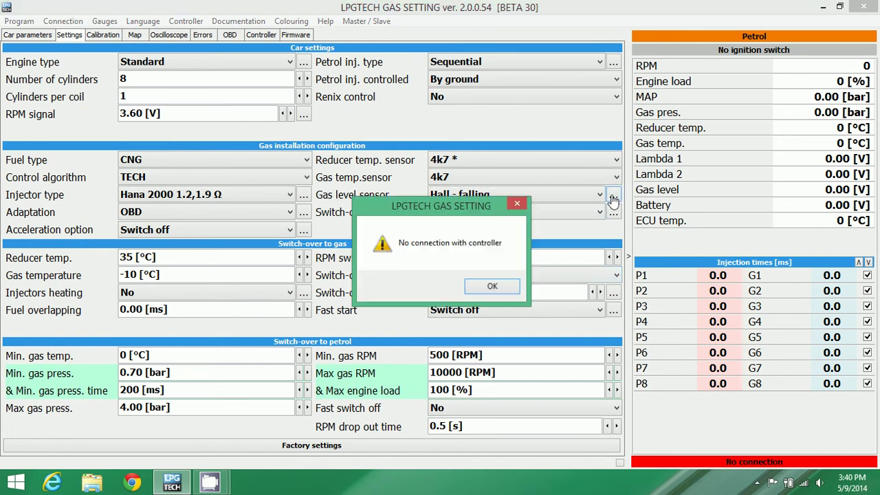
left_click(490, 289)
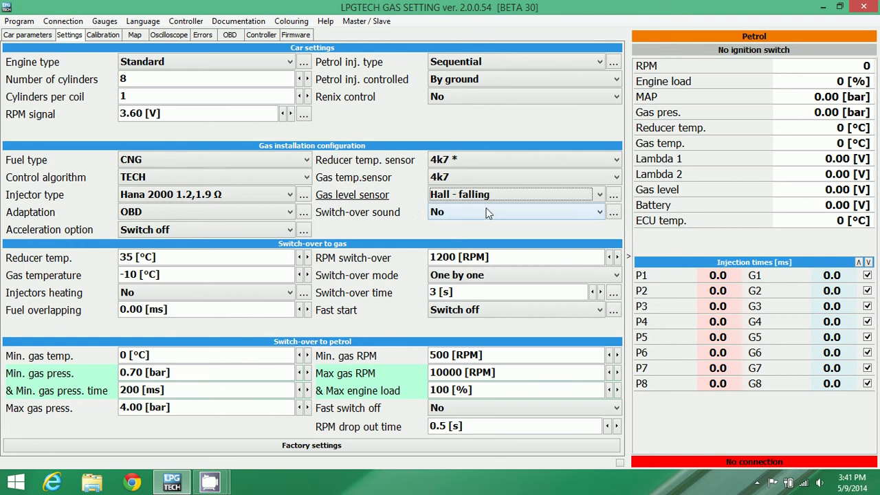
left_click(393, 218)
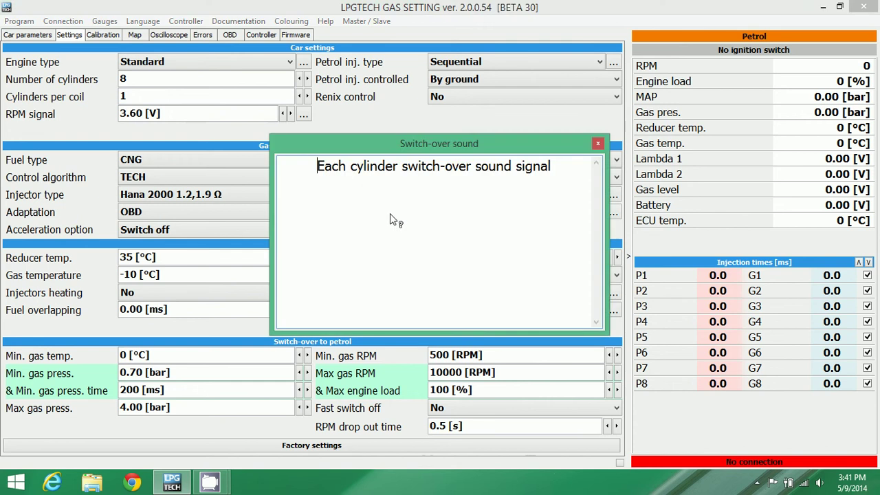
left_click(598, 145)
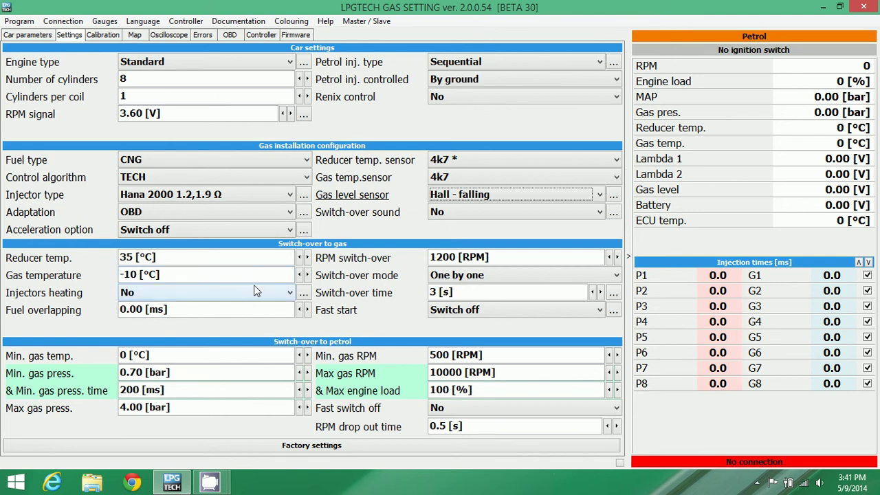
- Set the gas temperature for switching over to gas to -20 °C
left_click(300, 276)
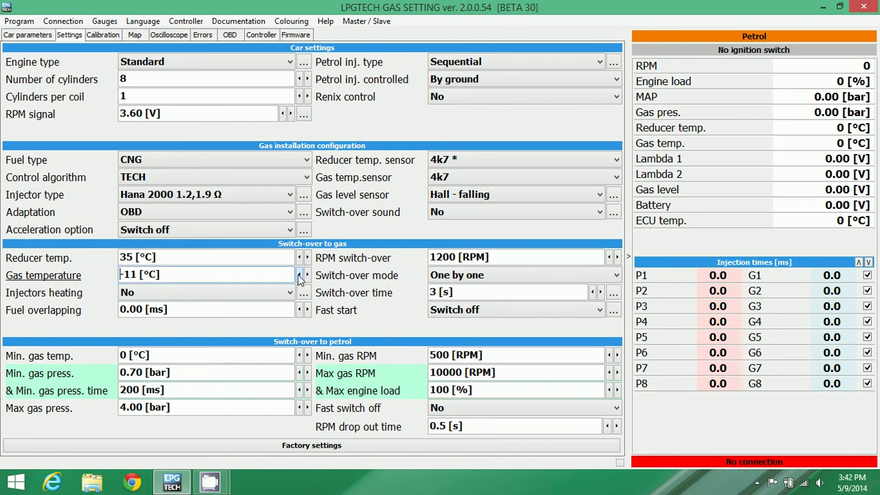
left_click(299, 276)
left_click(299, 276)
double_click(299, 276)
double_click(299, 275)
double_click(299, 276)
left_click(299, 276)
- Read the explanations of the injectors heating and fuel overlapping settings
left_click(64, 282)
left_click(70, 296)
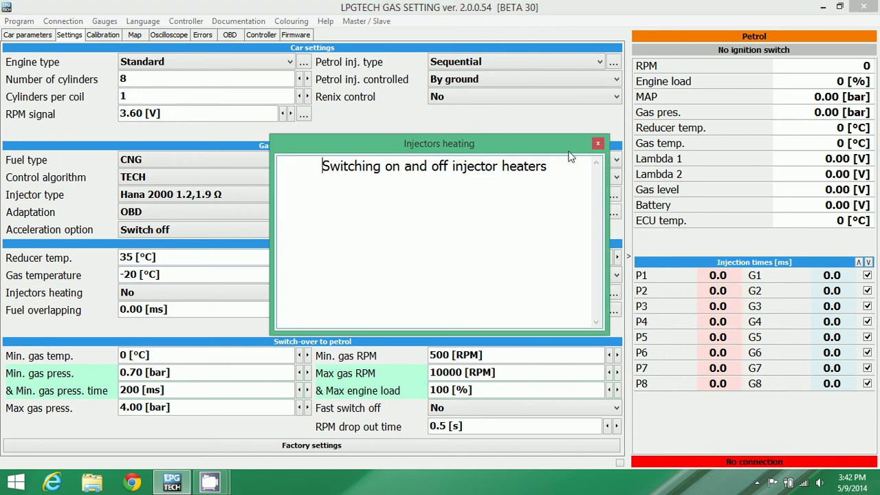
left_click(598, 144)
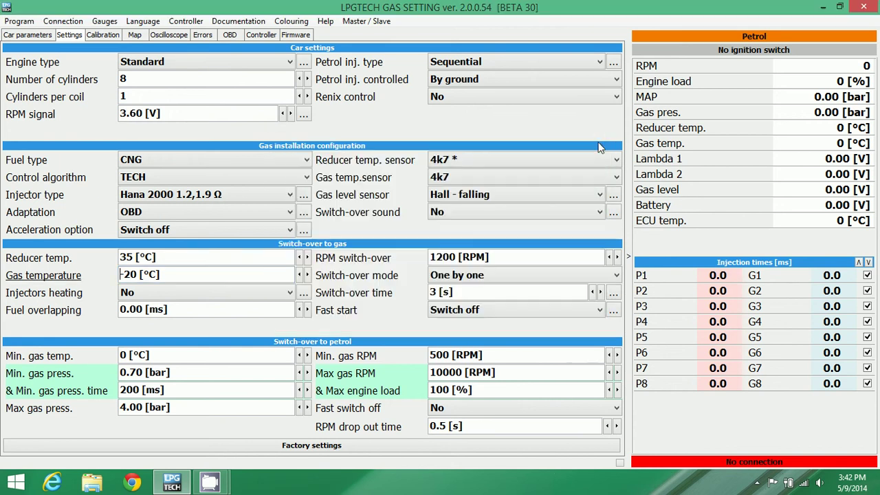
left_click(73, 311)
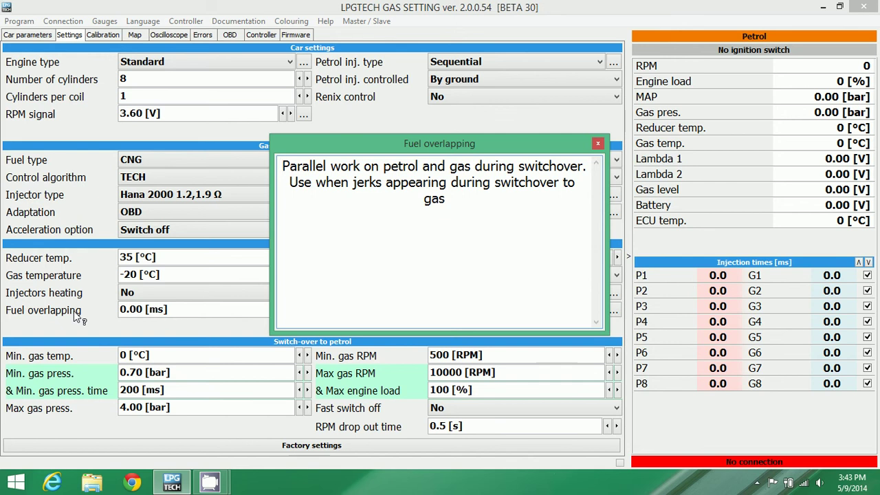
left_click(598, 144)
- Try a higher fuel overlapping time for the switch-over to gas, and return it to 0.00 ms
left_click(307, 309)
left_click(308, 309)
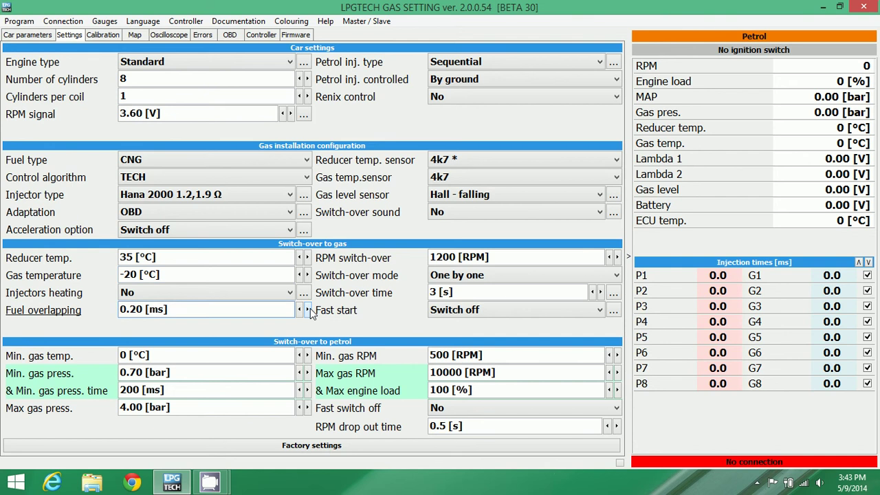
left_click_drag(308, 310, 308, 309)
left_click(307, 309)
scroll(311, 311, "down", 2)
scroll(311, 311, "down", 13)
- Check the available switch-over modes, and try setting fast start to Acc. to ignition switch
left_click(530, 276)
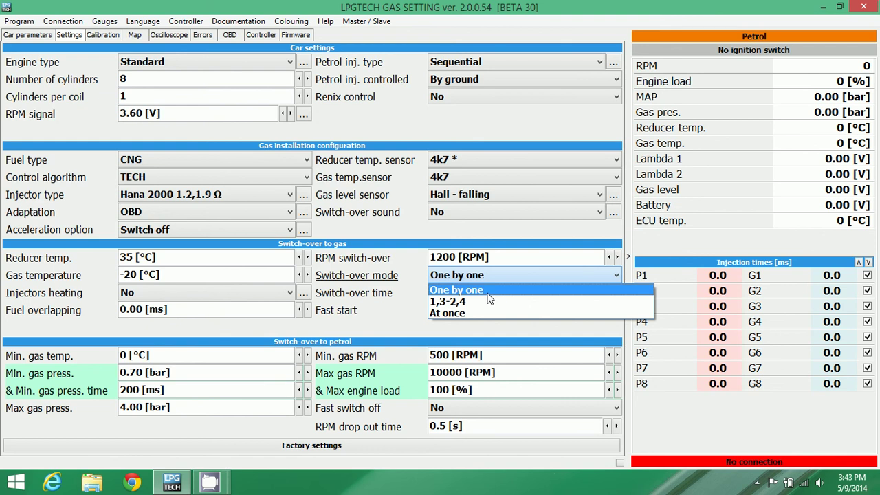
left_click(414, 275)
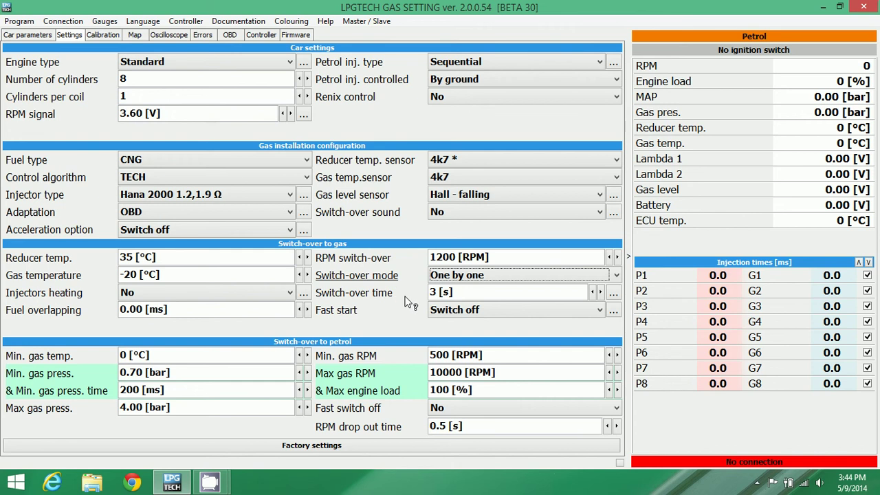
left_click(515, 306)
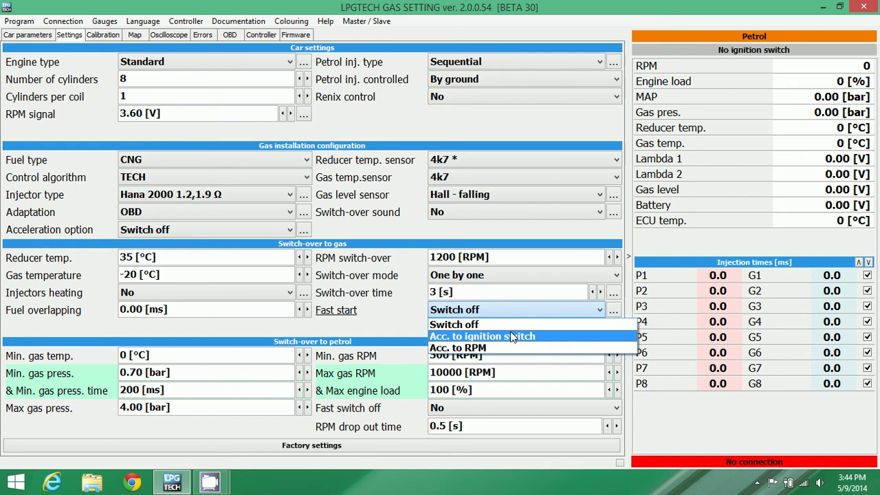
left_click(513, 337)
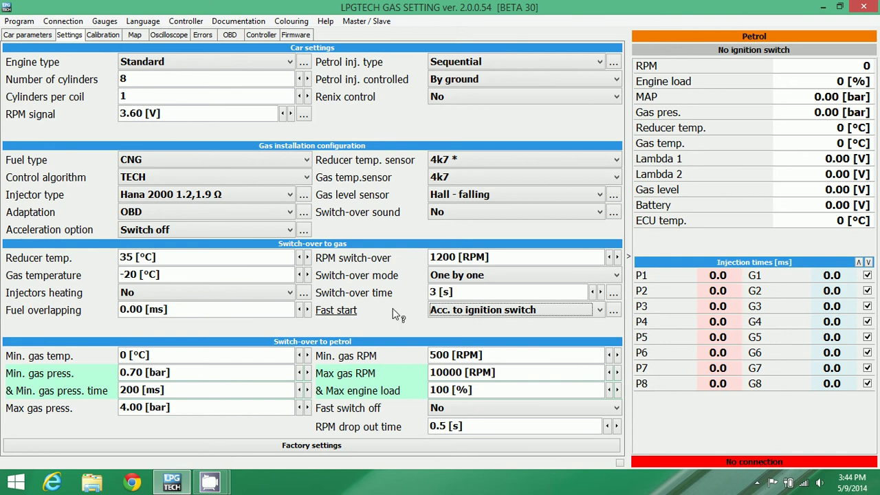
- Read the explanation of the RPM switch-over setting, and return fast start to Switch off
left_click(407, 266)
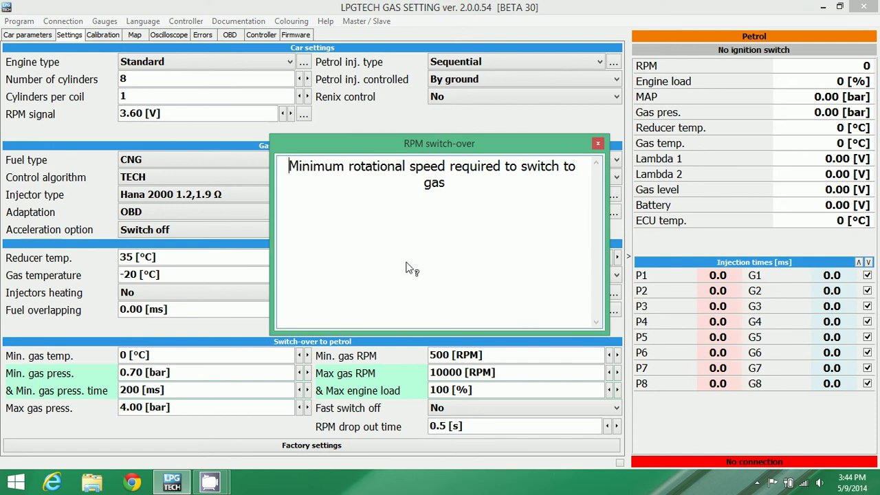
left_click(598, 143)
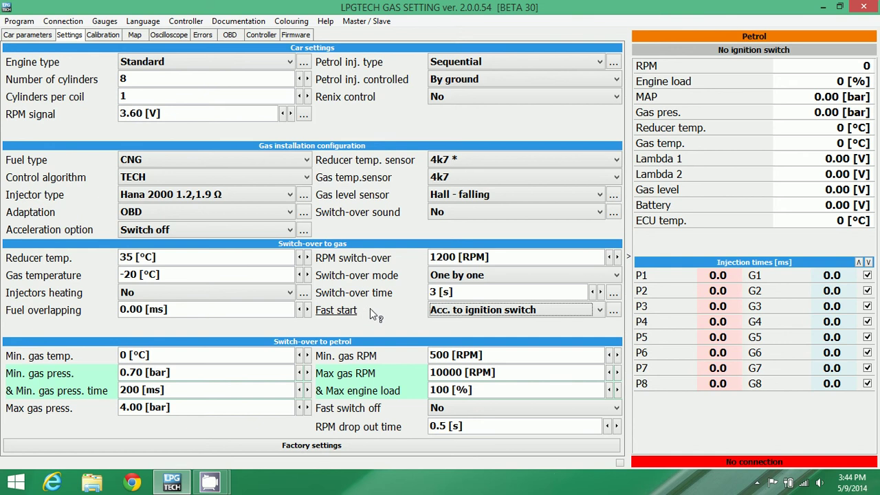
left_click(600, 311)
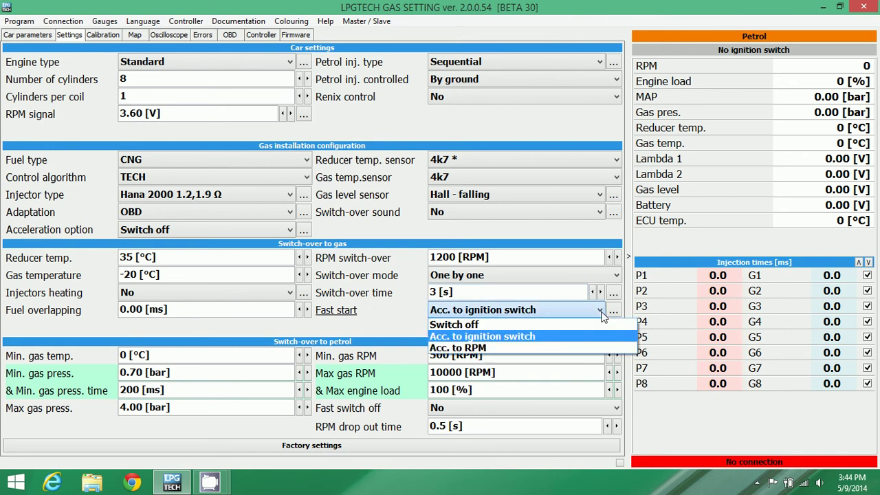
left_click(519, 328)
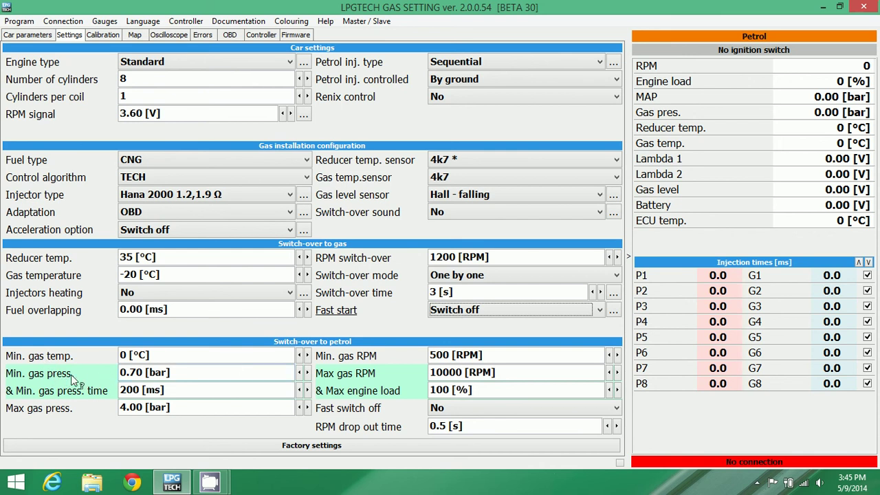
- Set the minimum gas pressure for switching over to petrol to 1.00 bar
left_click(308, 373)
left_click(308, 373)
left_click(307, 373)
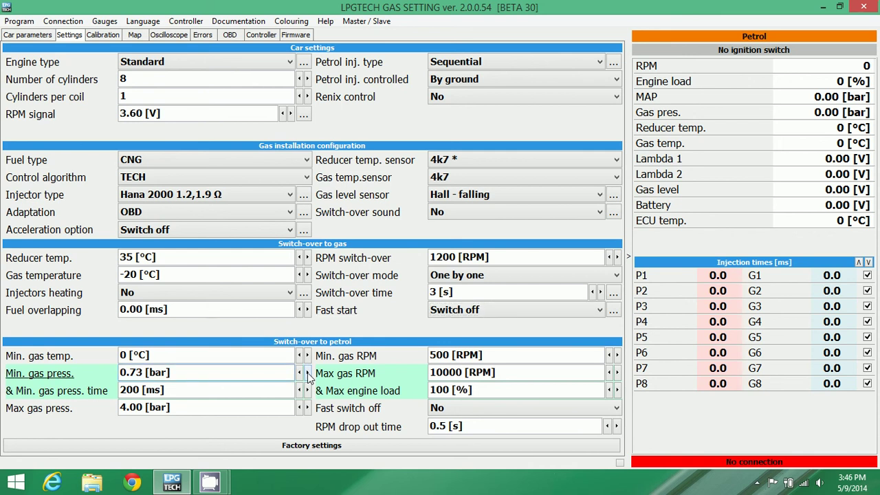
left_click_drag(307, 373, 307, 373)
key("Left")
key("Left")
left_click(307, 372)
left_click(307, 373)
- Set the minimum gas RPM for switching over to petrol to 800 RPM
left_click(617, 355)
left_click(617, 356)
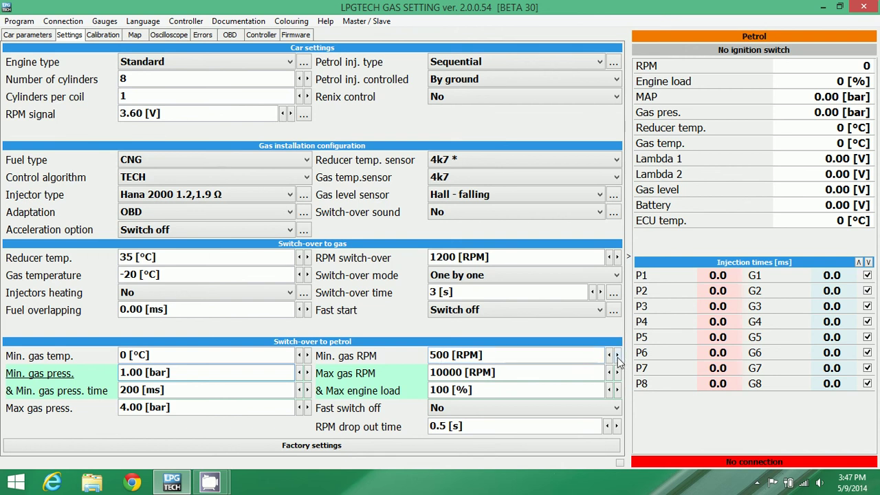
left_click(617, 355)
left_click(616, 356)
left_click(617, 356)
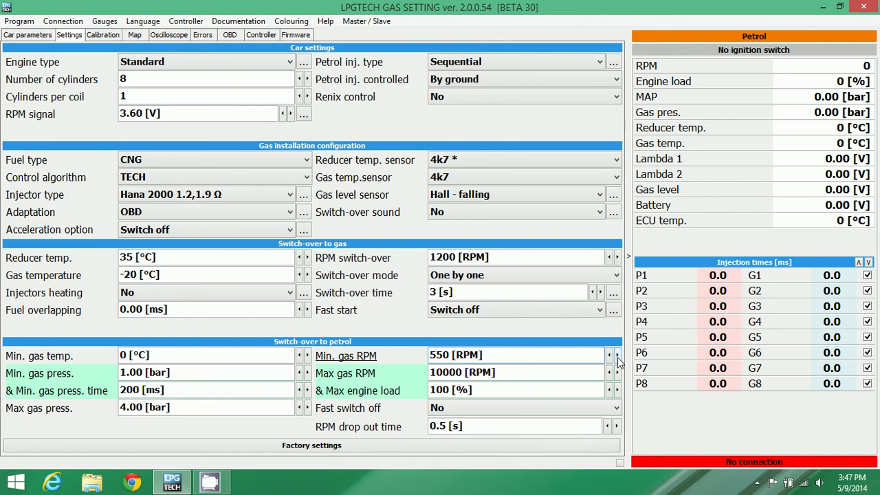
left_click(617, 356)
left_click(617, 356)
left_click(617, 356)
left_click(617, 355)
left_click(617, 356)
left_click(617, 356)
left_click(617, 355)
left_click(617, 355)
left_click(616, 356)
left_click(617, 356)
- Set the maximum engine load for switching over to petrol to 80 %
left_click(608, 391)
left_click(608, 390)
left_click_drag(608, 390, 608, 391)
left_click(608, 390)
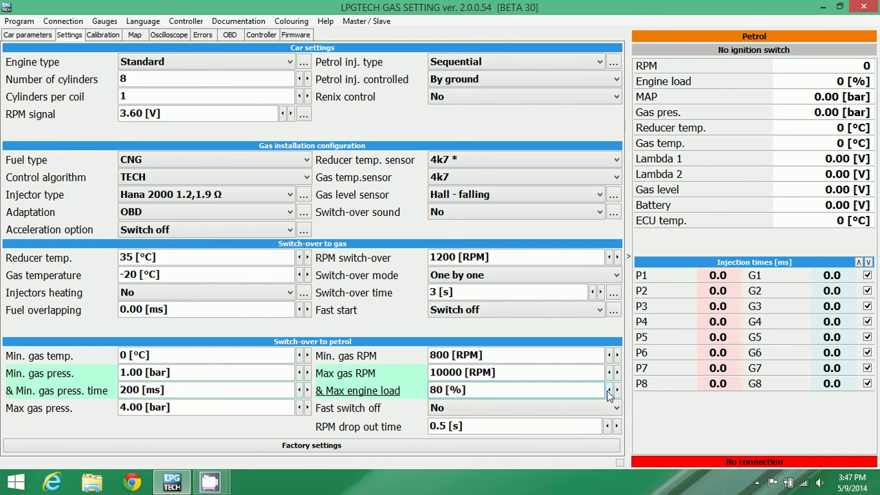
scroll(607, 391, "up", 5)
- Look over the car parameters and calibration pages
left_click(45, 36)
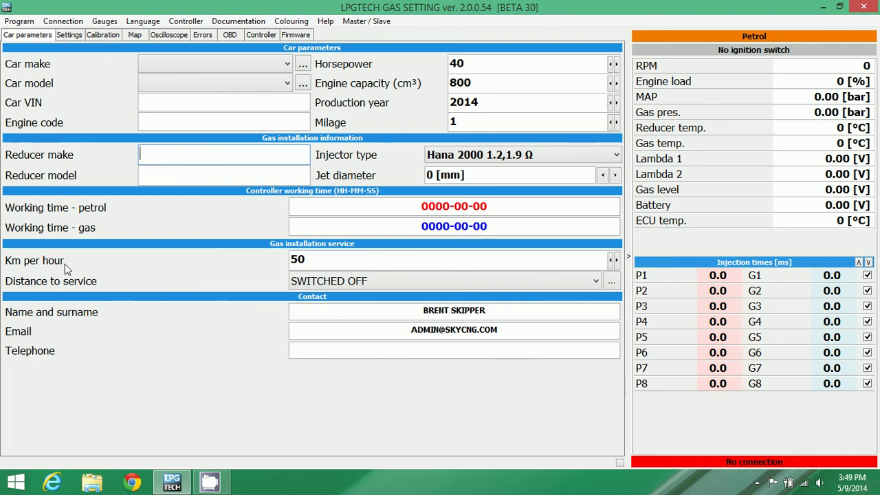
left_click(99, 35)
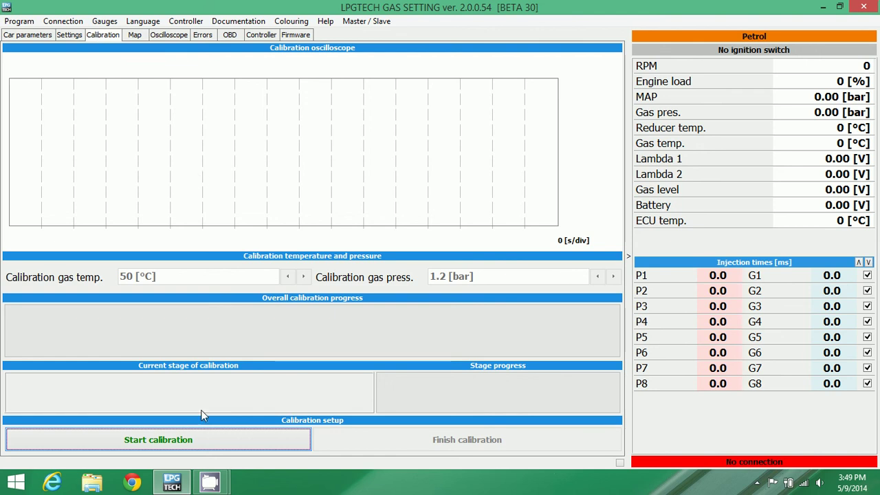
- Look through the map's bars chart, correction table, 2D and 3D maps, and OBD view
left_click(136, 35)
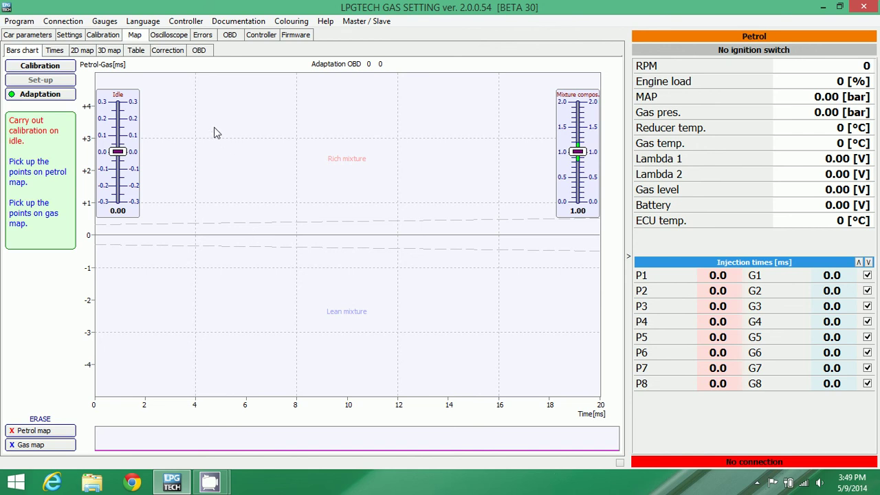
left_click(167, 53)
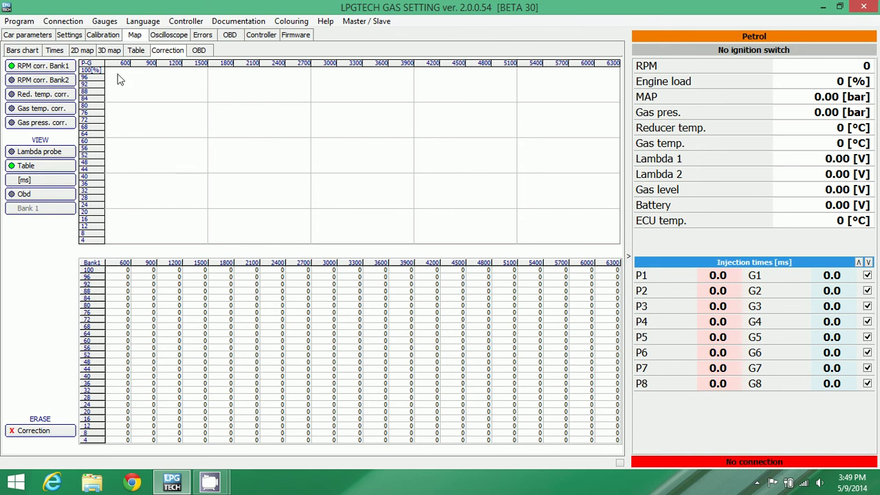
left_click(22, 50)
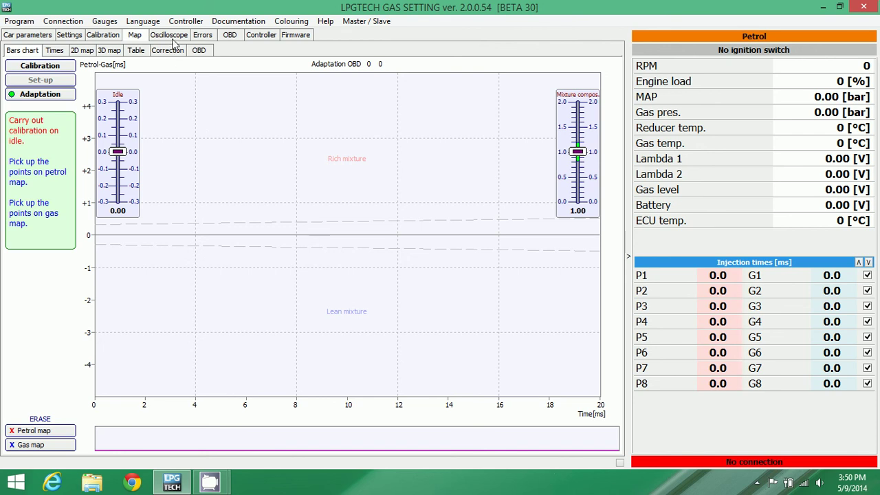
left_click(80, 55)
left_click(107, 54)
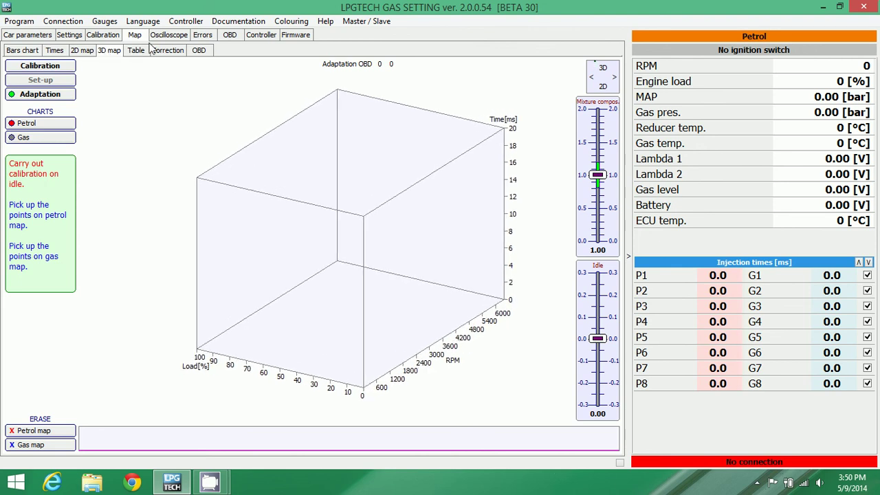
left_click(196, 53)
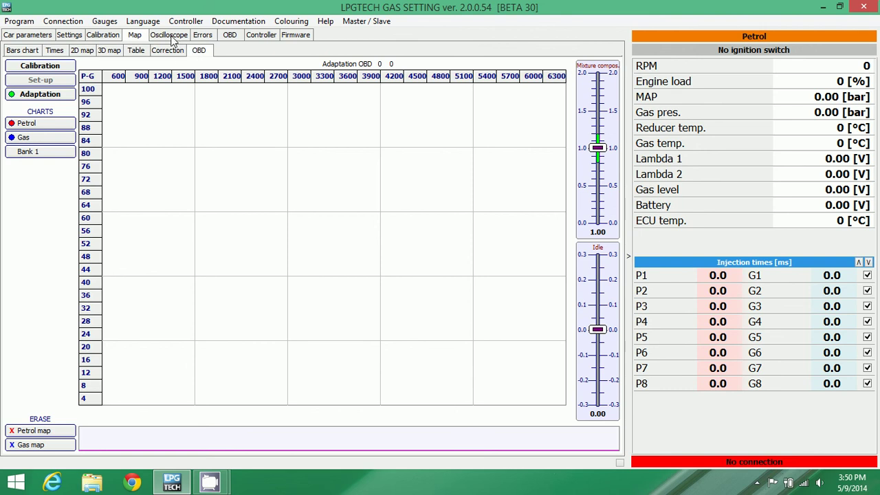
- Look over the oscilloscope, the error lists and the OBD settings
left_click(172, 38)
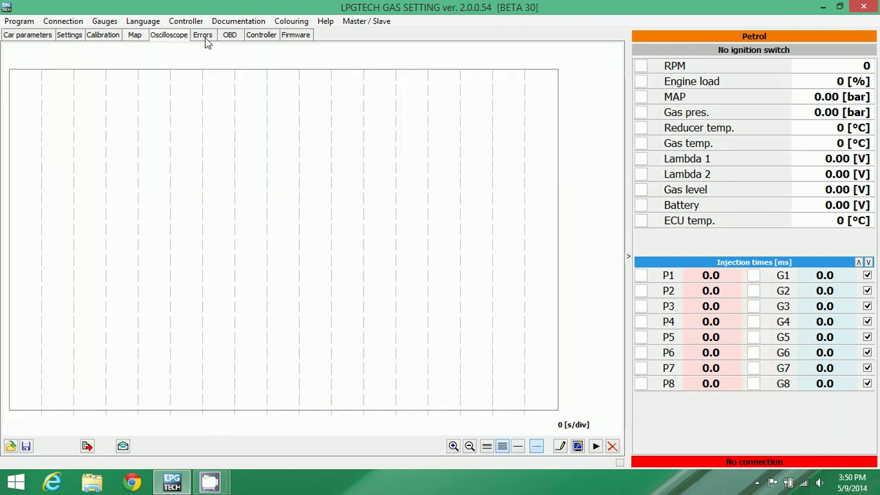
left_click(204, 37)
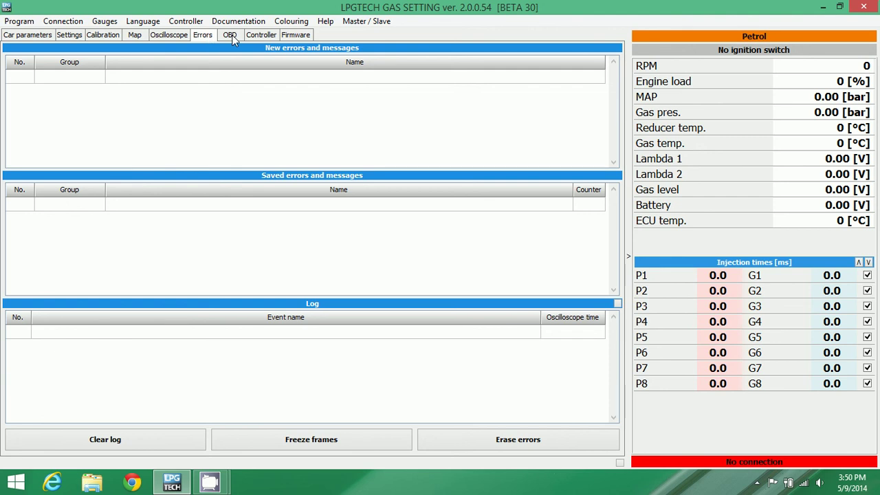
left_click(230, 36)
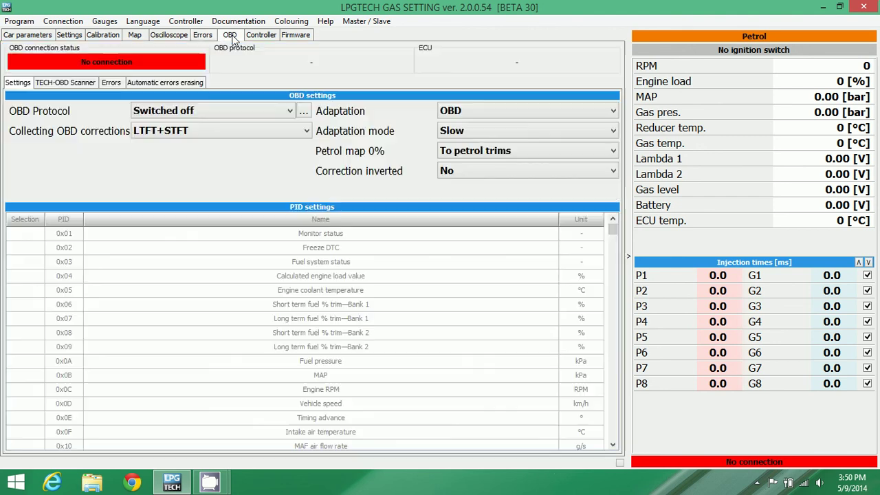
- Check the options for collecting OBD corrections, keeping LTFT+STFT, and set the OBD protocol to Automatic
left_click(245, 130)
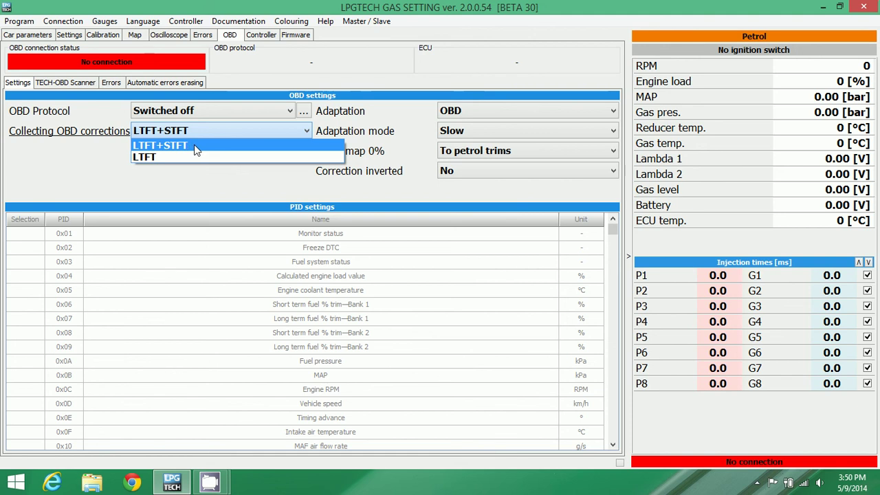
left_click(204, 170)
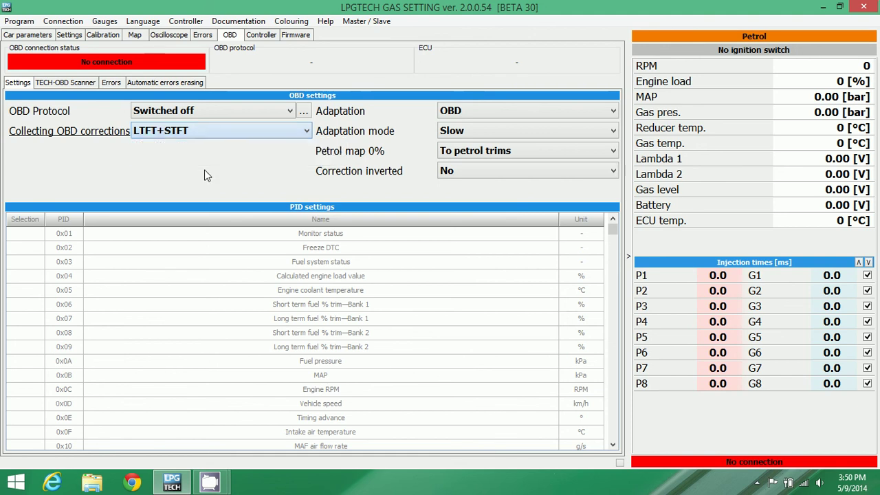
left_click(289, 112)
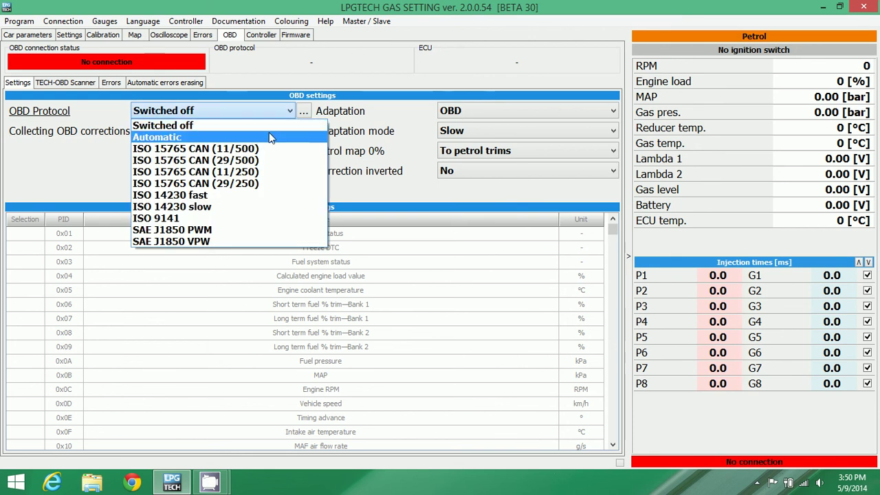
left_click(269, 136)
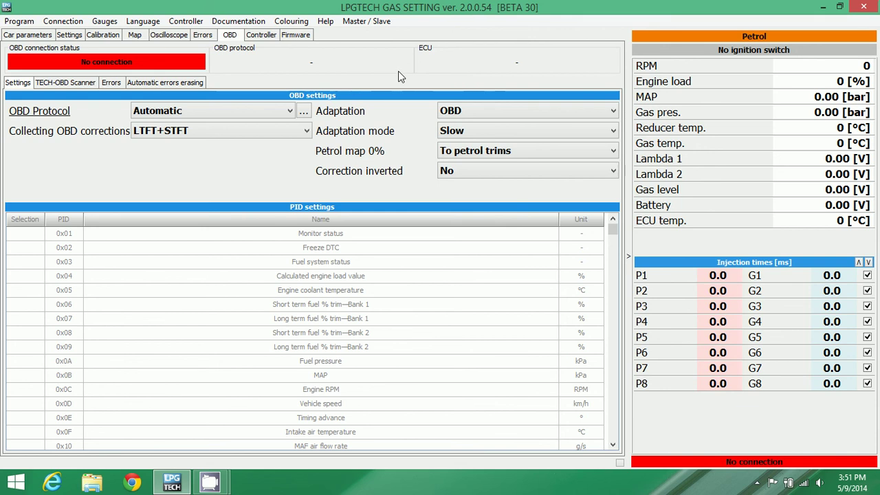
- Set the OBD adaptation mode to Fast and read the help description of that setting
left_click(507, 127)
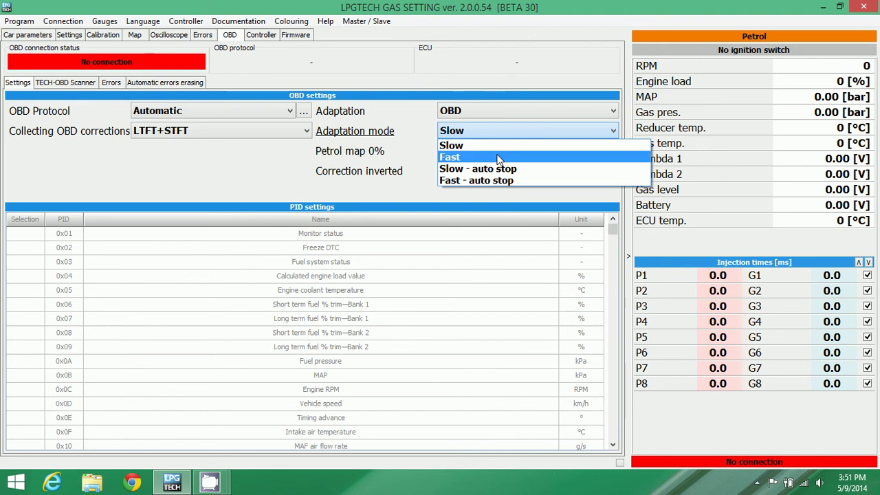
left_click(499, 158)
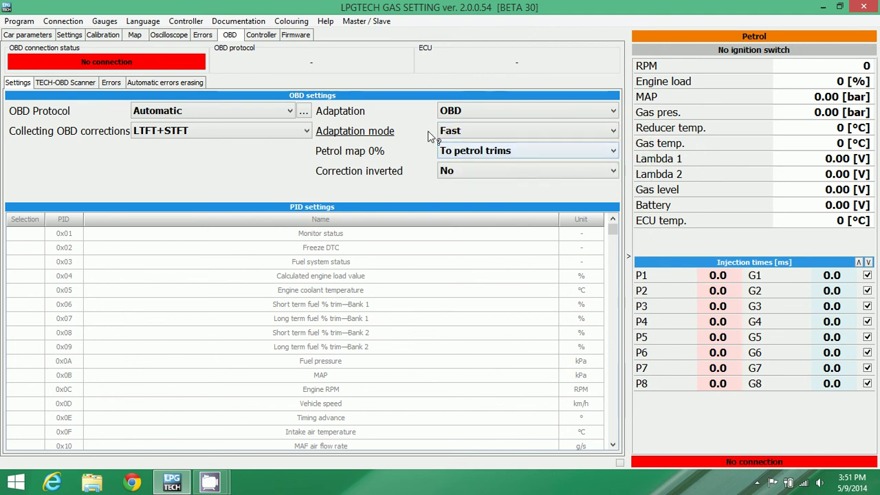
left_click(380, 132)
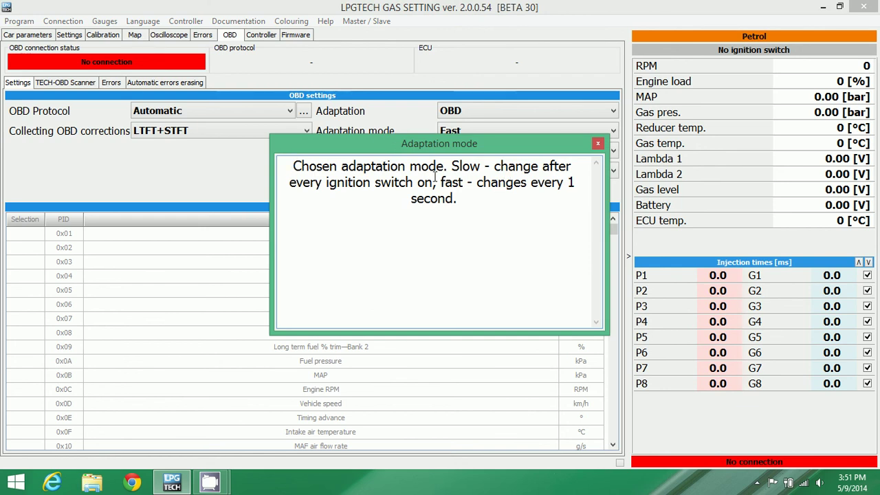
left_click(596, 144)
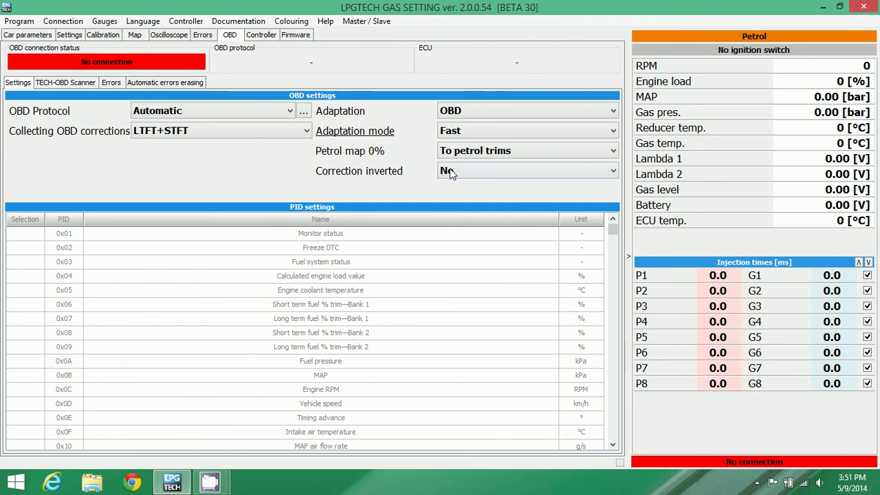
- Look over the controller page and the firmware information and updates page
left_click(254, 36)
left_click(295, 38)
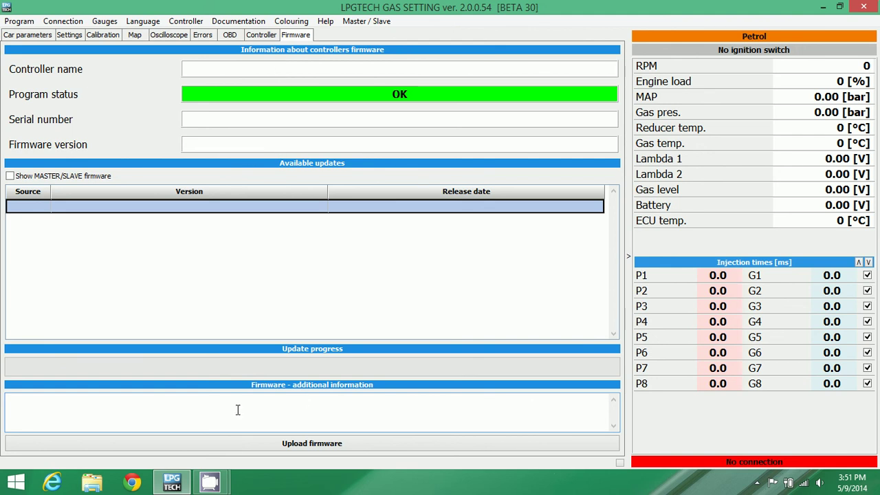
mouse_move(215, 483)
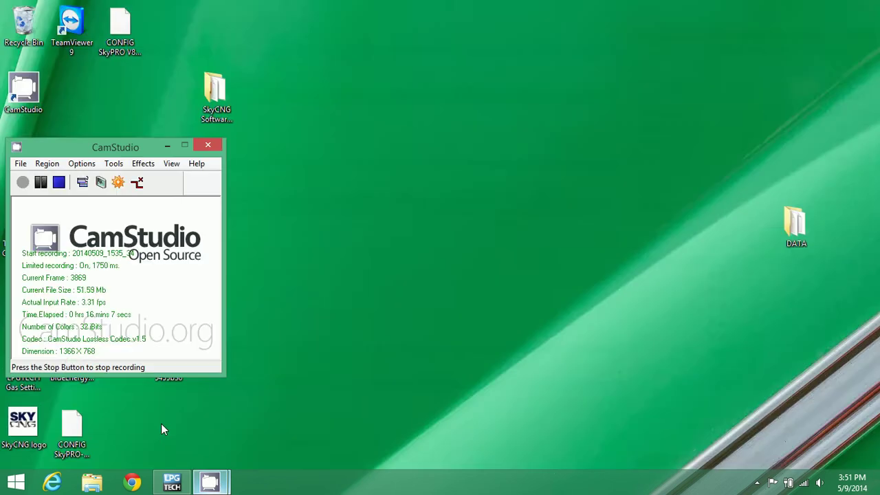
left_click(163, 426)
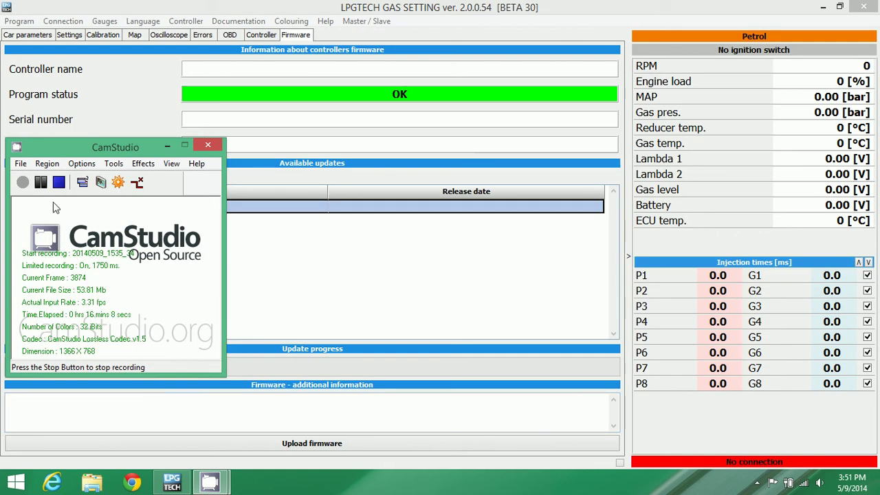